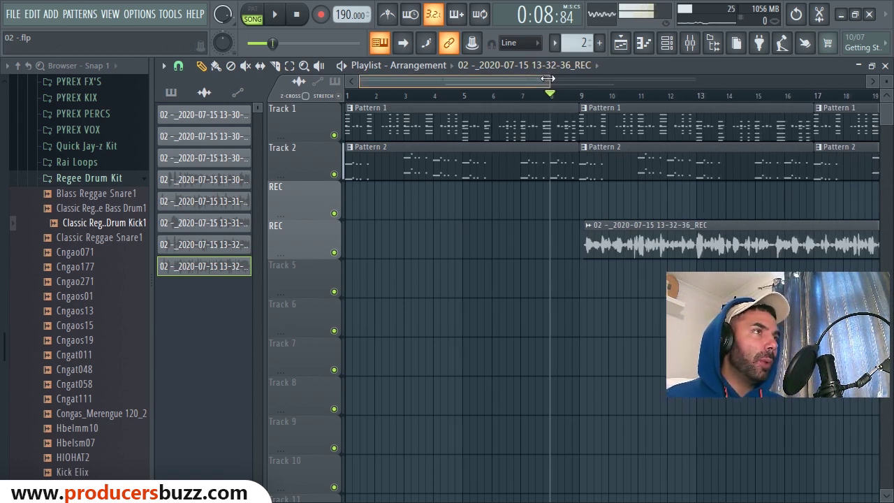
# - Set the song position to bar 9 and play back the recorded vocal together with the beat
pyautogui.moveTo(559, 82); pyautogui.dragTo(520, 78)
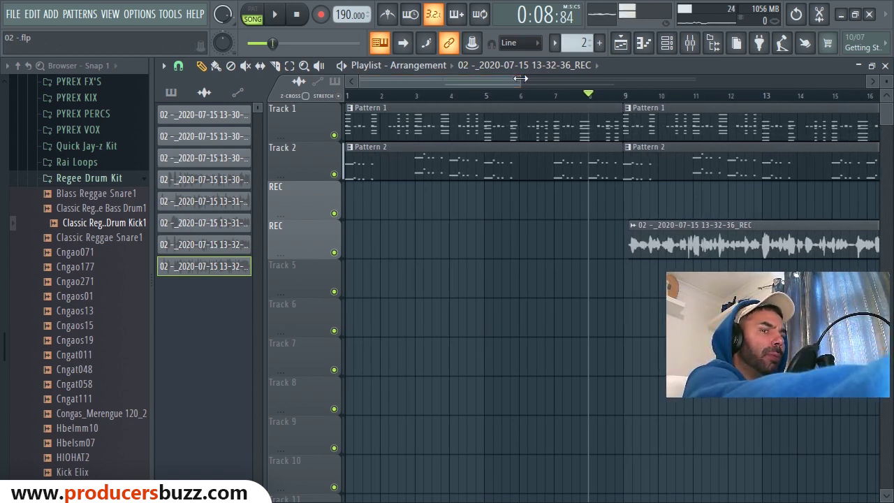
pyautogui.moveTo(521, 78); pyautogui.dragTo(591, 77)
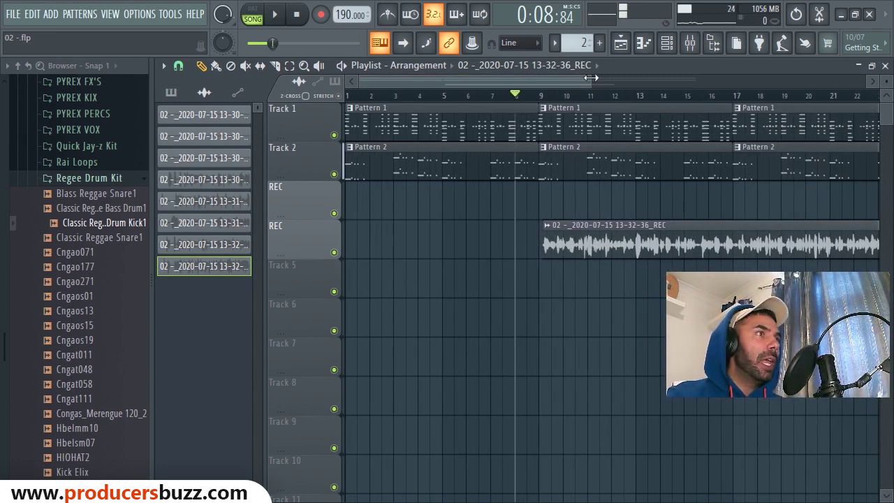
pyautogui.moveTo(591, 77); pyautogui.dragTo(614, 79)
pyautogui.moveTo(507, 96); pyautogui.dragTo(528, 98)
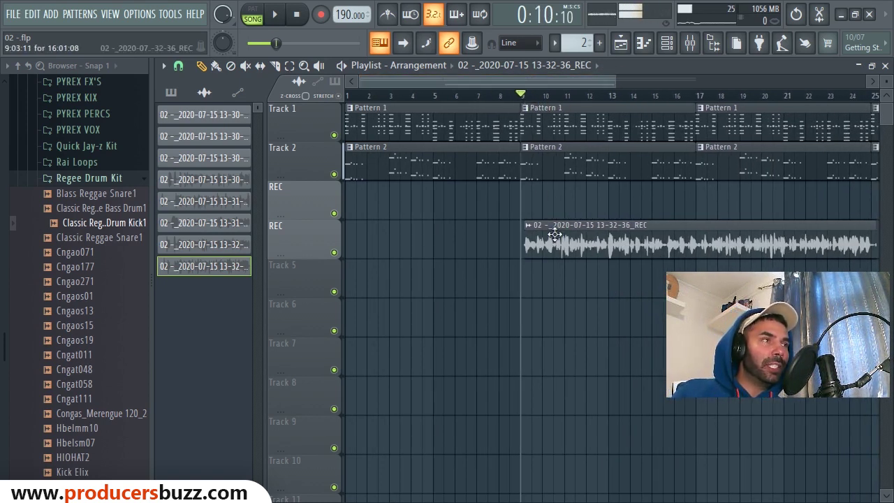
pyautogui.moveTo(668, 103)
pyautogui.mouseDown()
pyautogui.moveTo(678, 99)
pyautogui.moveTo(537, 105)
pyautogui.mouseUp()
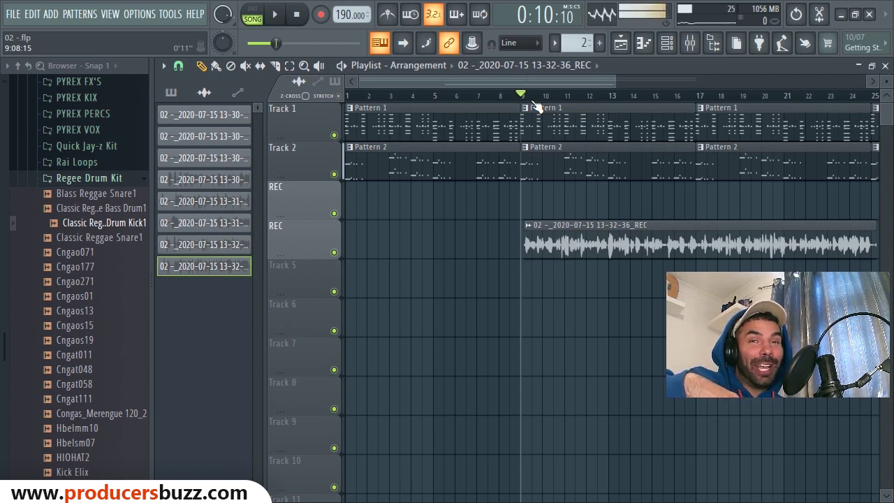
pyautogui.click(286, 16)
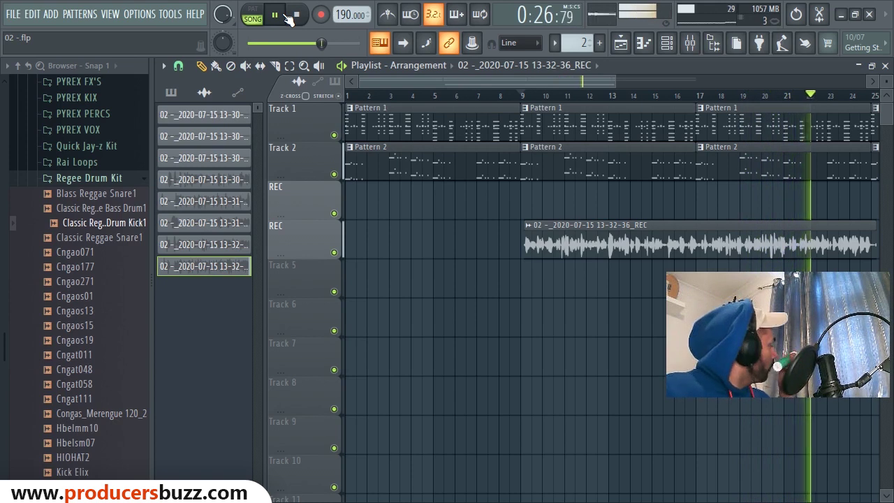
pyautogui.click(287, 16)
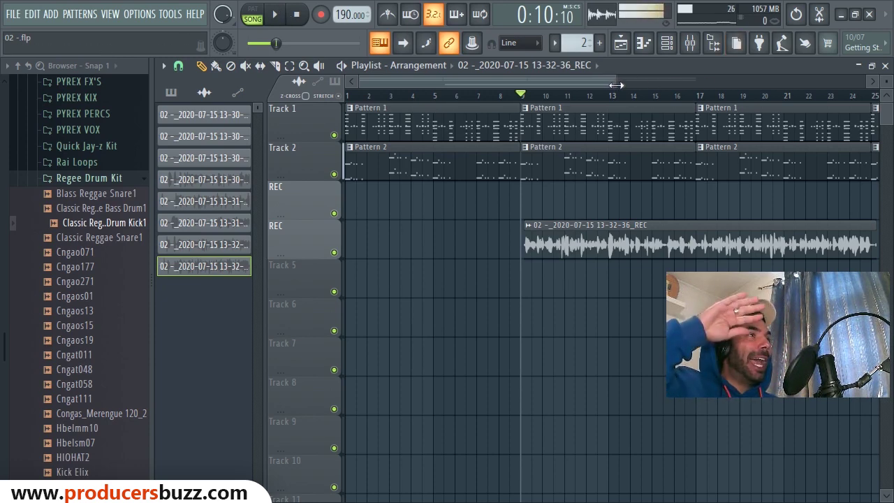
# - Open the recorded vocal clip's channel settings, go to its mixer track, Insert 25, and lower the track volume to about -3.7 dB
pyautogui.moveTo(616, 85); pyautogui.dragTo(671, 84)
pyautogui.doubleClick(595, 233)
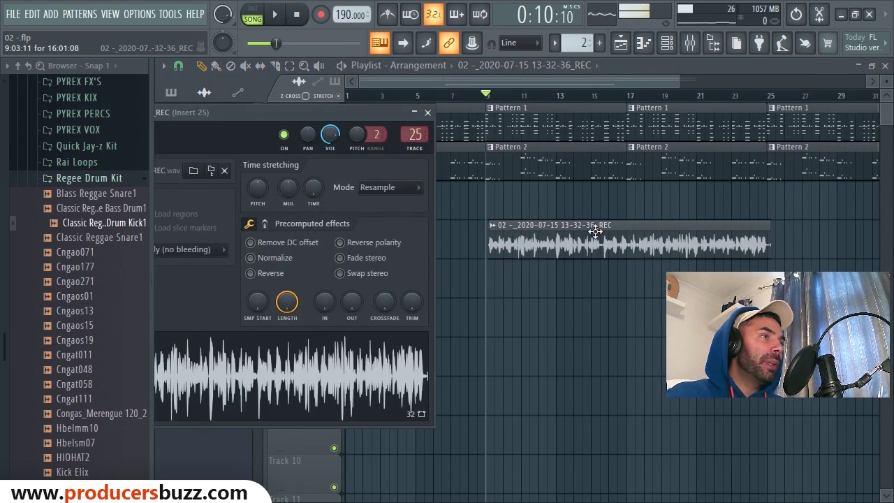
pyautogui.doubleClick(415, 134)
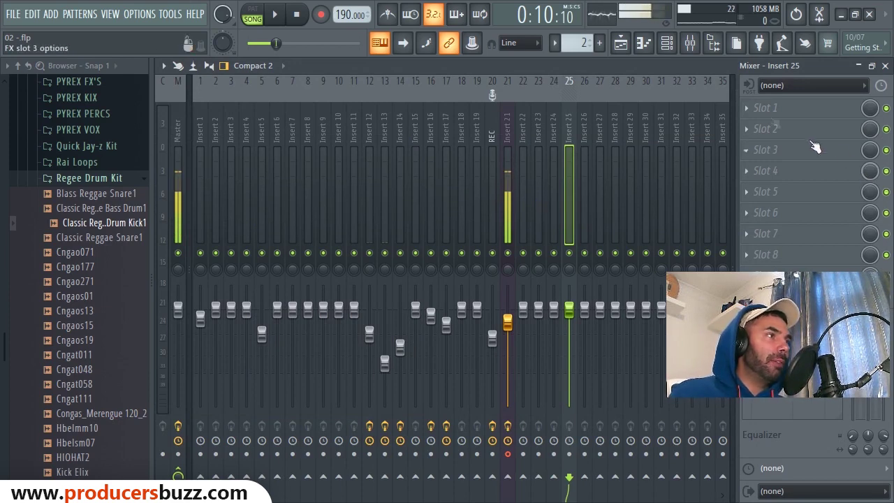
pyautogui.click(886, 65)
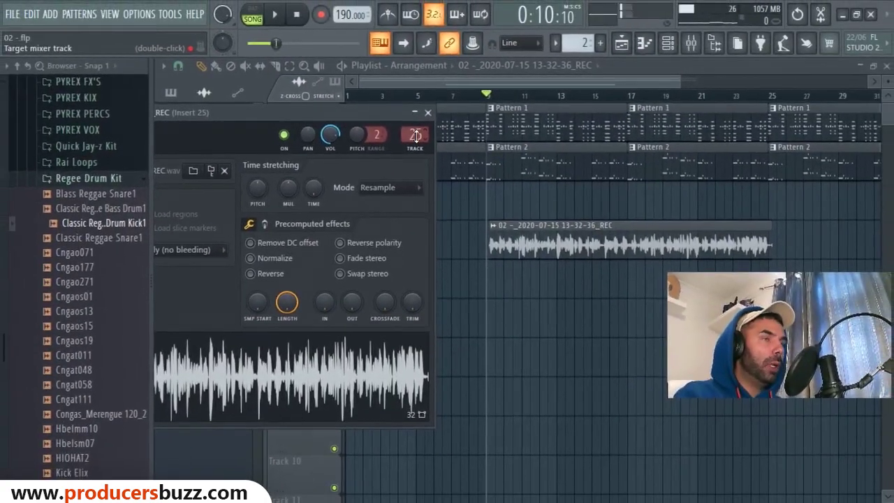
pyautogui.doubleClick(415, 136)
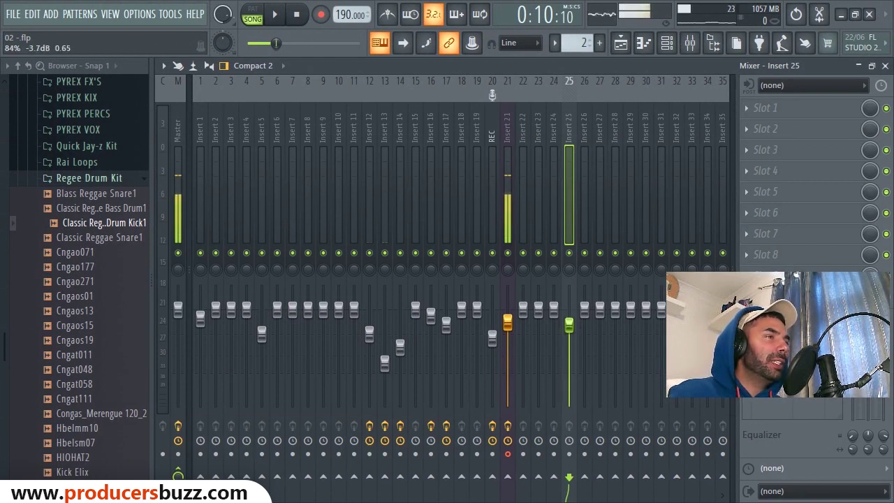
# - Load Fruity Reeverb 2 into the first effect slot of Insert 25 and close the mixer
pyautogui.click(759, 109)
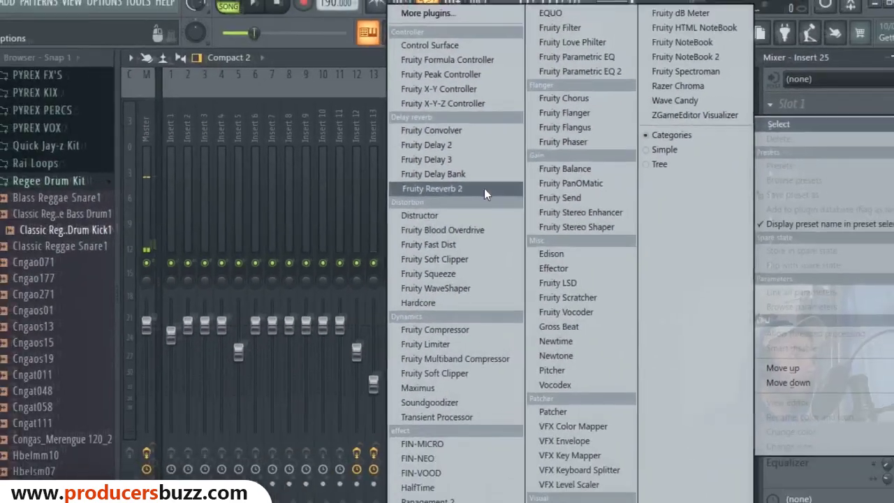
pyautogui.click(448, 253)
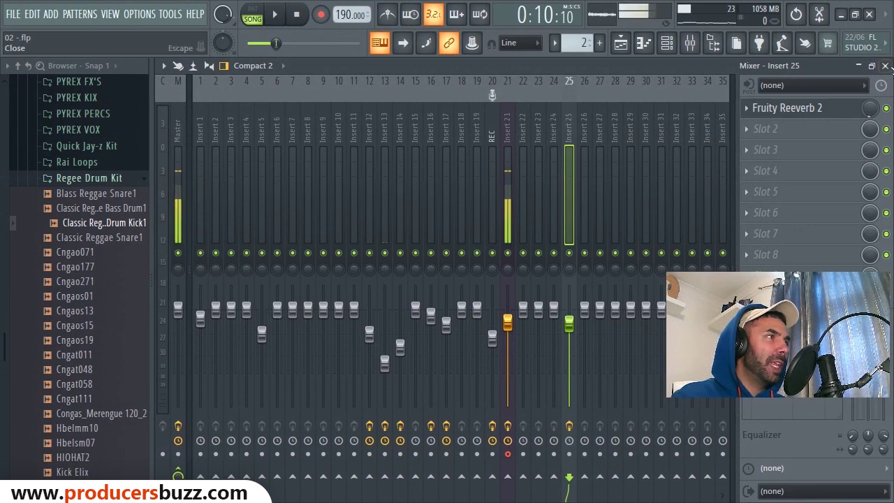
pyautogui.click(885, 66)
# - Solo the REC playlist track holding the vocal clip and audition it from bar 17 with the mixer open
pyautogui.click(548, 202)
pyautogui.moveTo(311, 129); pyautogui.dragTo(402, 233)
pyautogui.keyDown('ctrl'); pyautogui.click(334, 252); pyautogui.keyUp('ctrl')
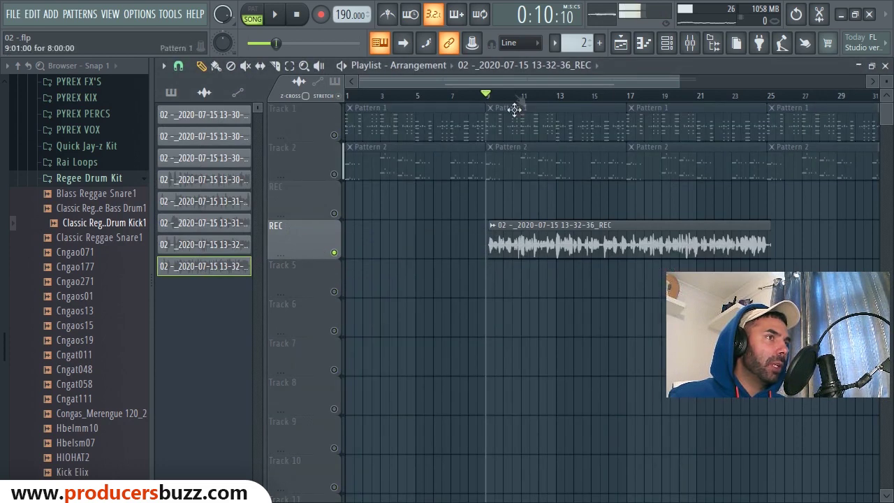
pyautogui.click(634, 98)
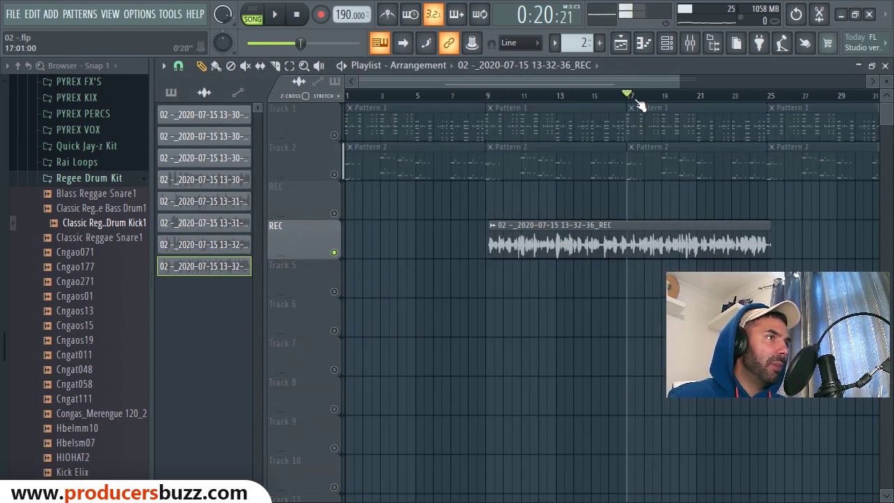
pyautogui.press('space')
pyautogui.click(689, 43)
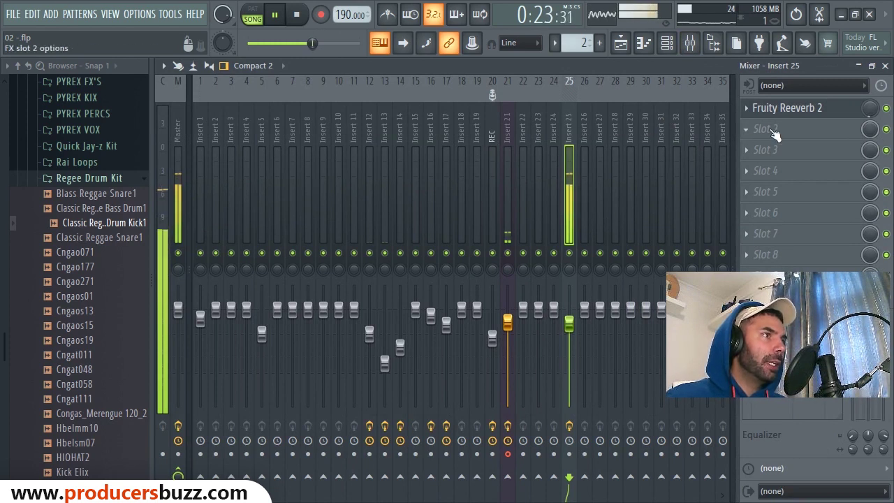
pyautogui.press('space')
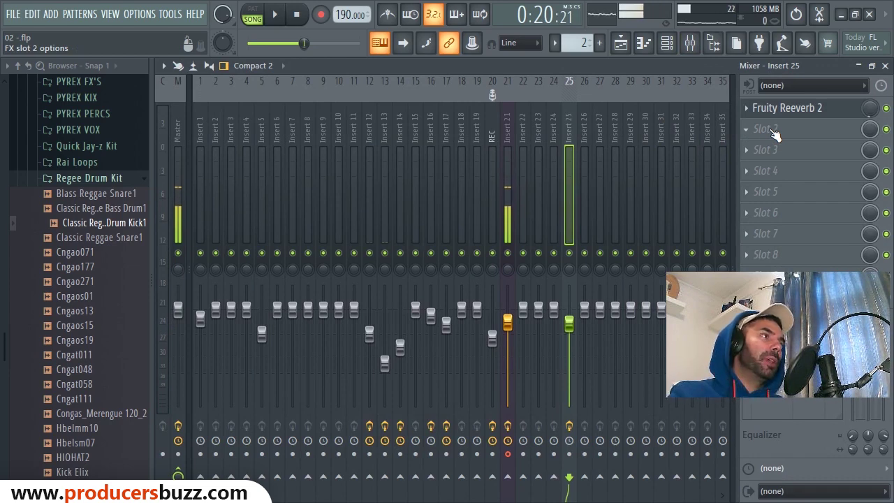
# - Load Soundgoodizer into the second effect slot of Insert 25 and start playing the vocal through it
pyautogui.click(773, 130)
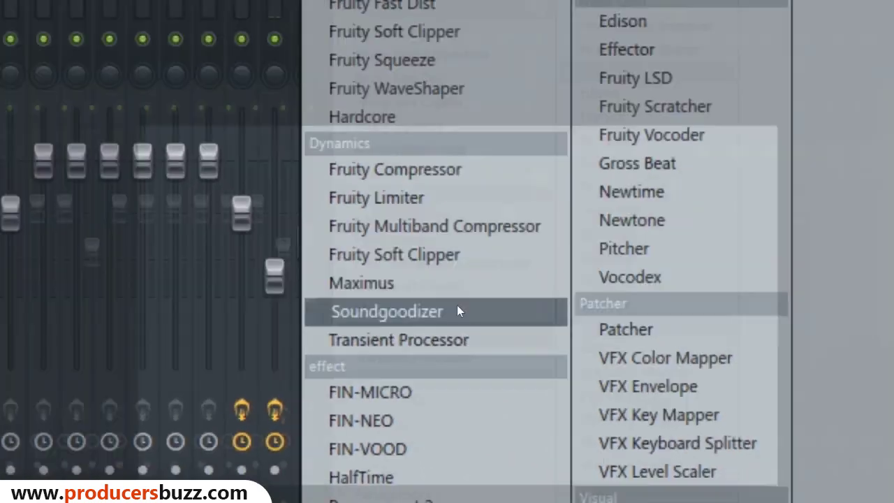
pyautogui.click(457, 312)
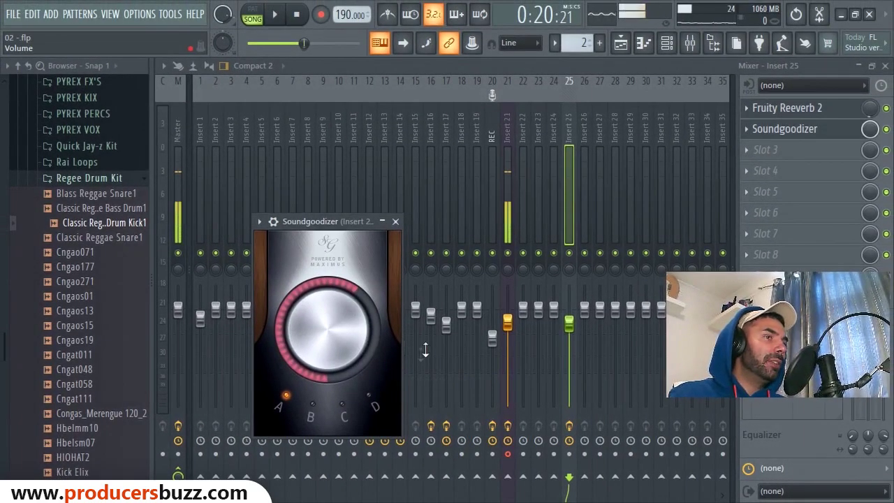
pyautogui.press('space')
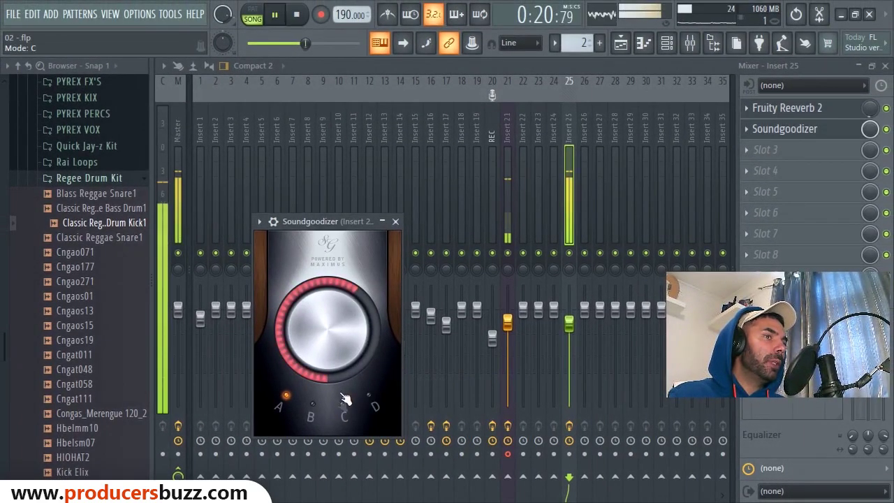
# - Audition the vocal with Soundgoodizer modes B, C and D to compare them
pyautogui.click(316, 411)
pyautogui.click(315, 411)
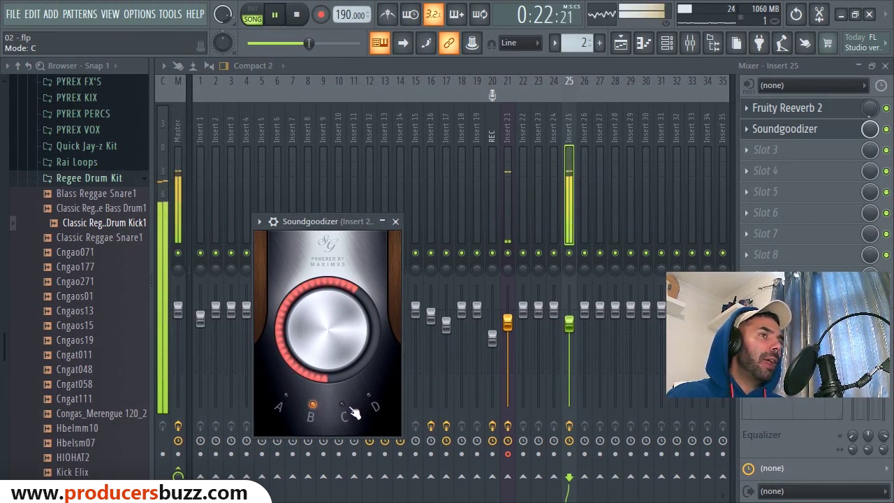
pyautogui.click(352, 409)
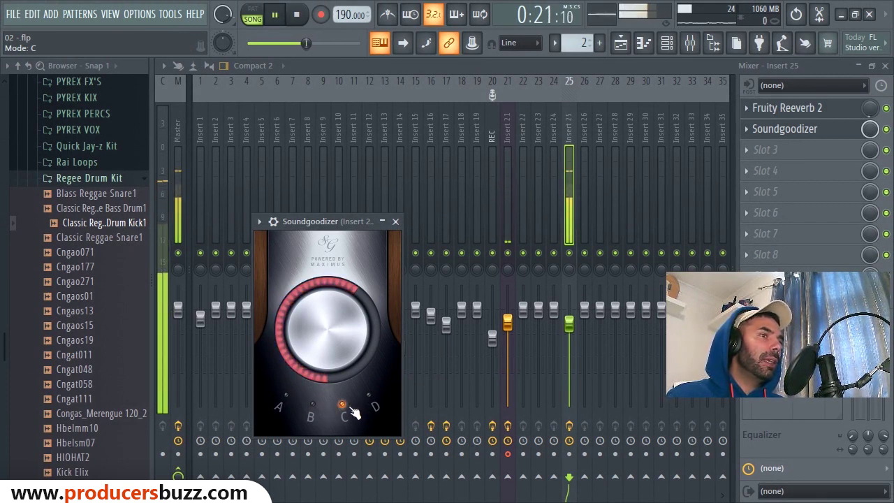
pyautogui.press('space')
pyautogui.click(373, 405)
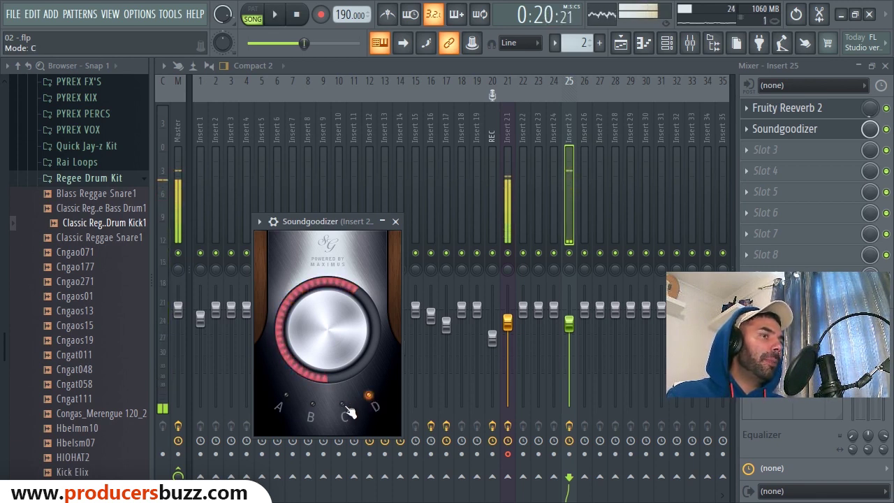
pyautogui.click(346, 408)
pyautogui.click(314, 409)
pyautogui.press('space')
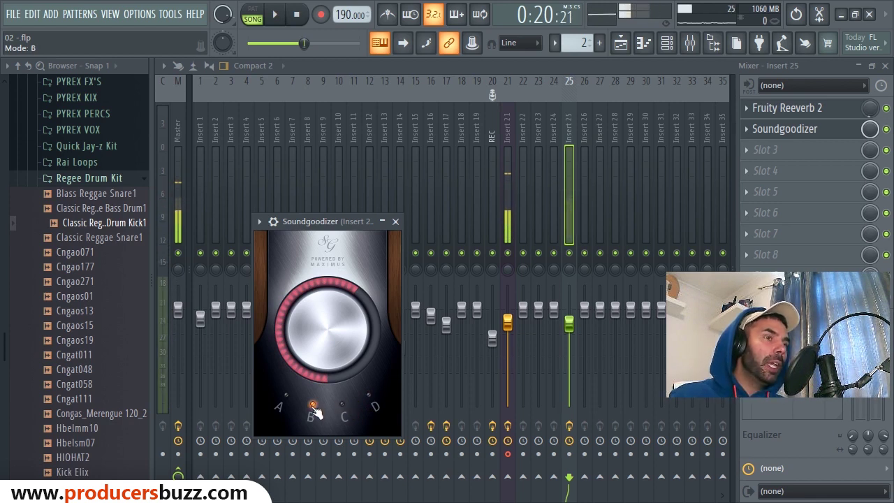
pyautogui.press('space')
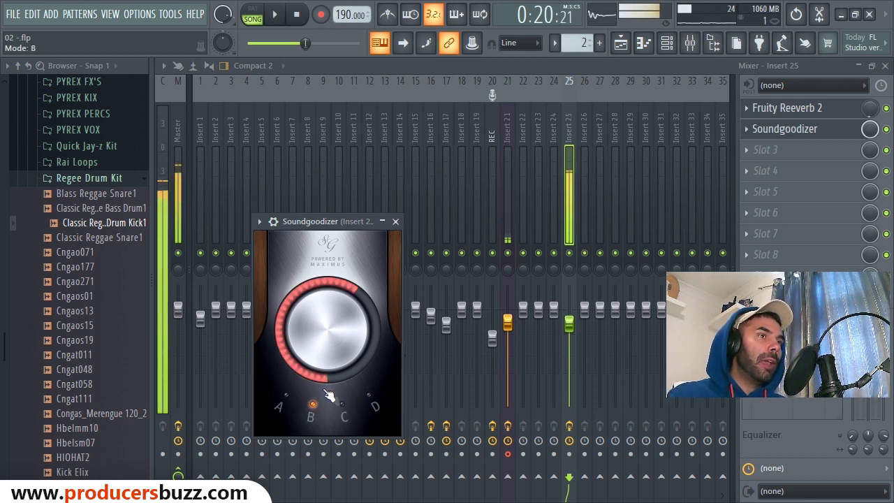
# - Set Soundgoodizer to mode C, lower its amount to about halfway while listening, and close the plugin
pyautogui.click(342, 405)
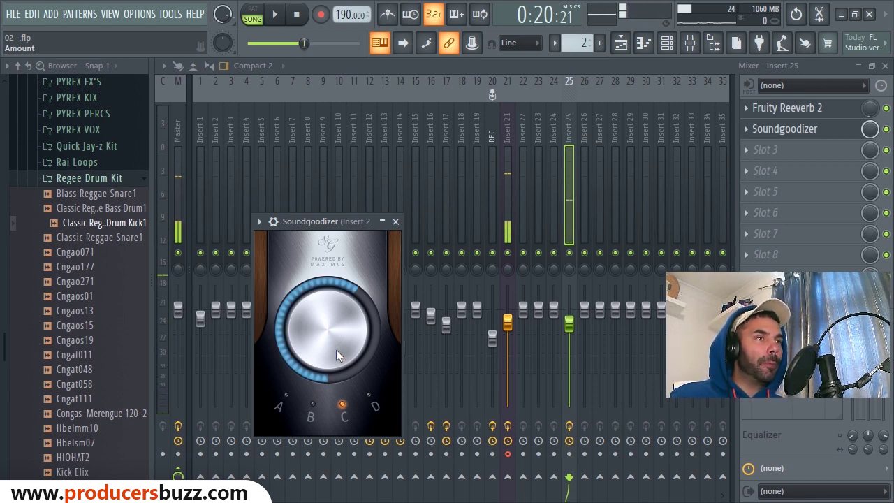
pyautogui.press('space')
pyautogui.press('space')
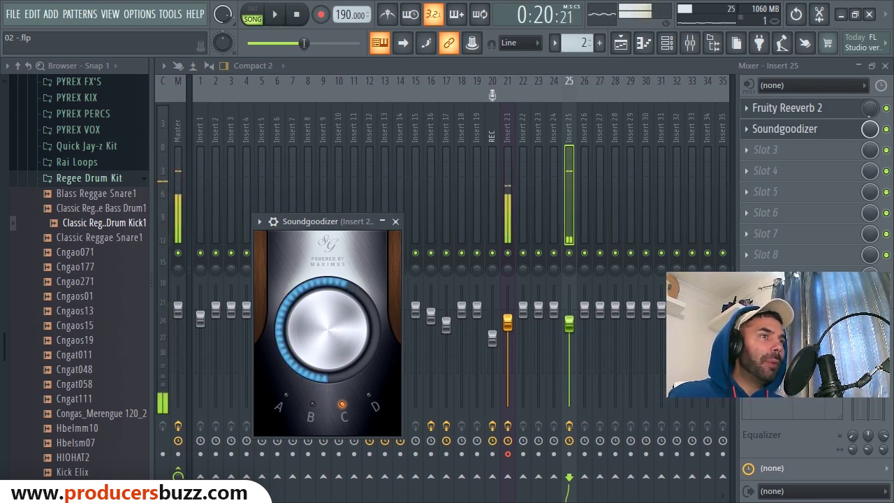
pyautogui.press('space')
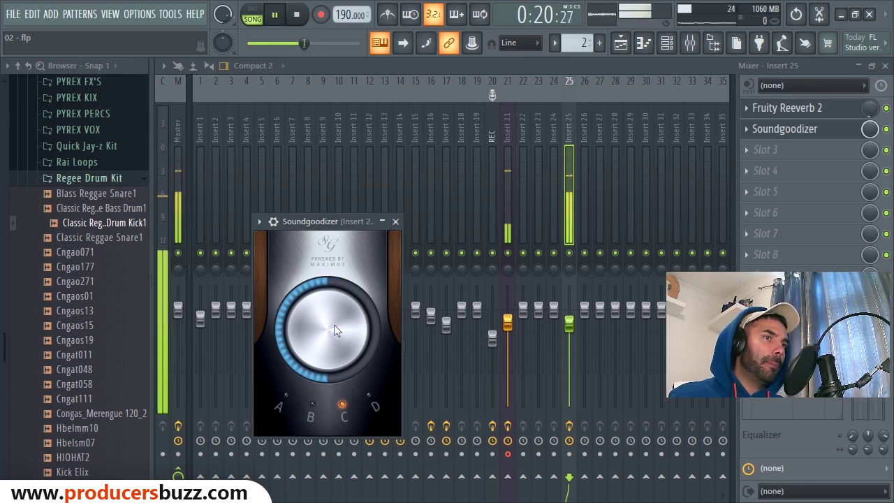
pyautogui.click(396, 222)
pyautogui.press('space')
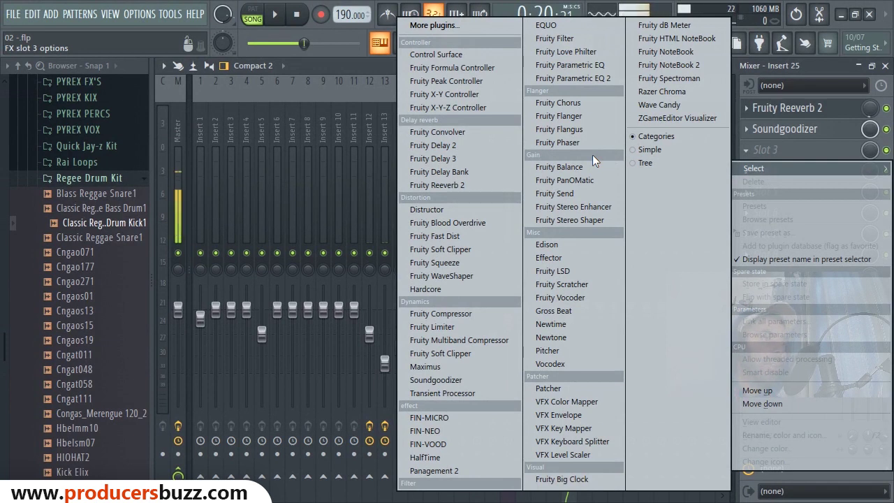
# - Load Fruity Multiband Compressor into the third effect slot of Insert 25 and apply its Vocal preset
pyautogui.click(472, 342)
pyautogui.moveTo(517, 242); pyautogui.dragTo(407, 179)
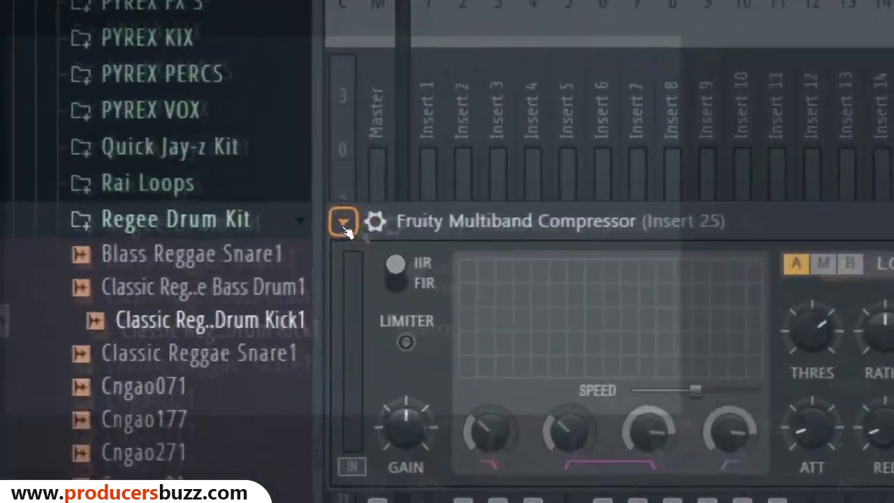
pyautogui.click(163, 180)
pyautogui.moveTo(195, 227)
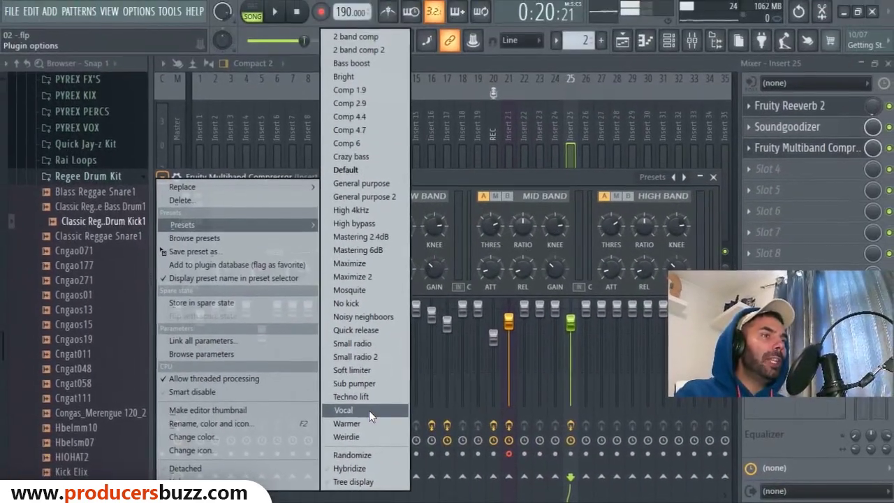
pyautogui.click(369, 410)
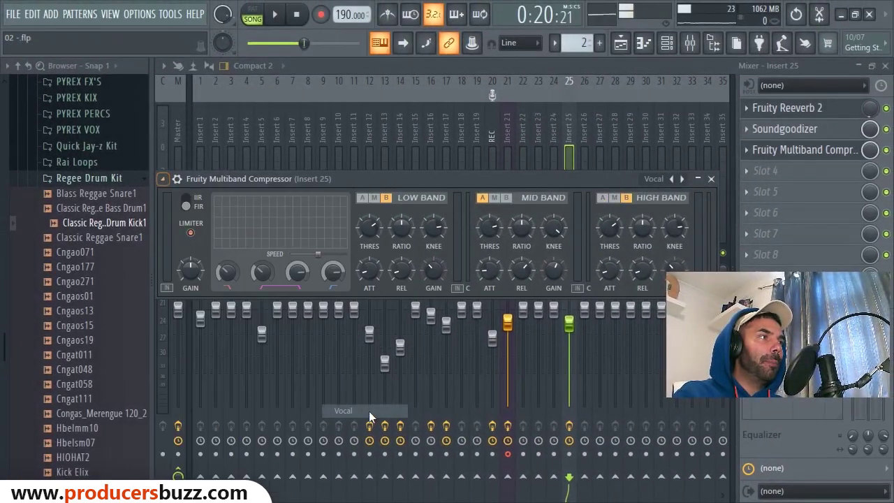
pyautogui.click(711, 178)
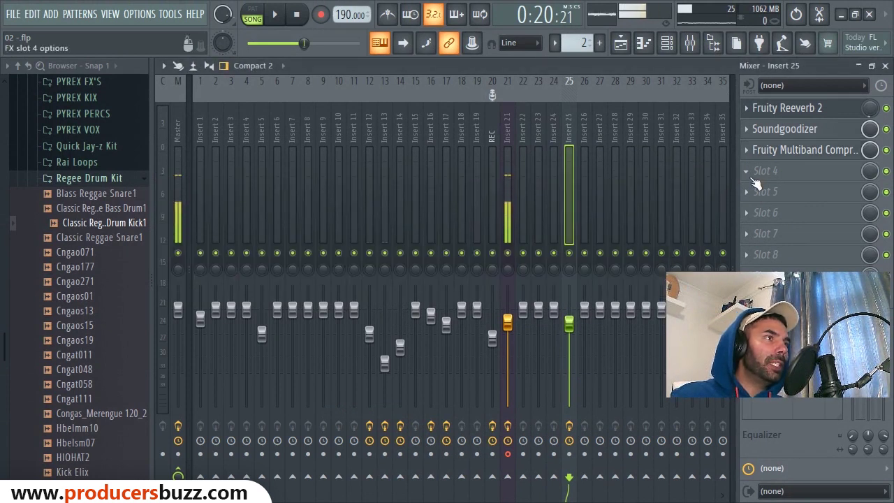
# - Play back the compressed vocal briefly, and load Fruity Parametric EQ 2 into the fourth effect slot of Insert 25
pyautogui.press('space')
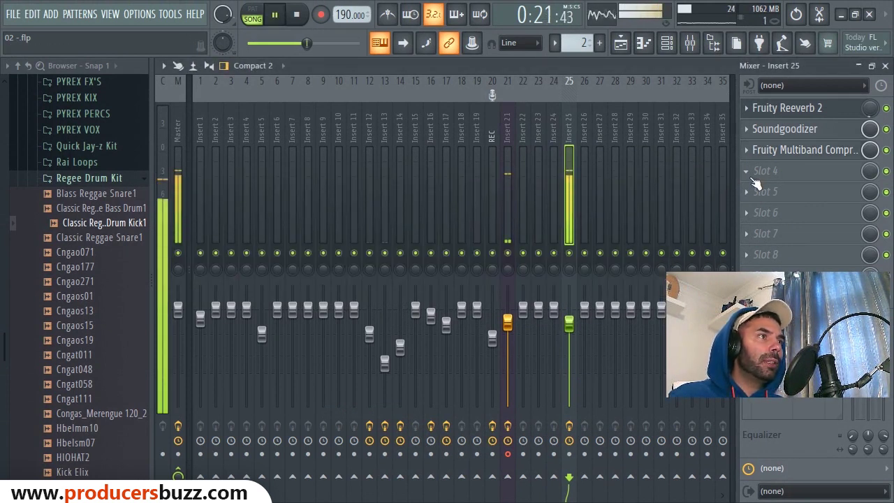
pyautogui.press('space')
pyautogui.click(767, 172)
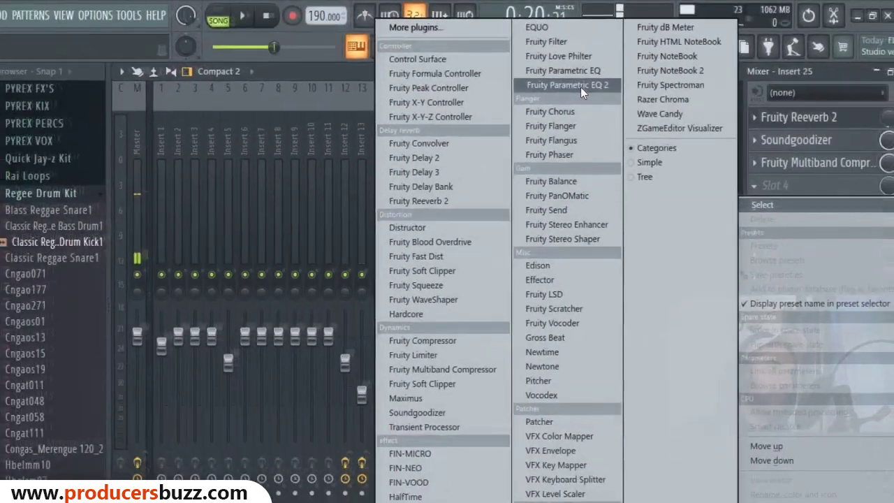
pyautogui.click(581, 87)
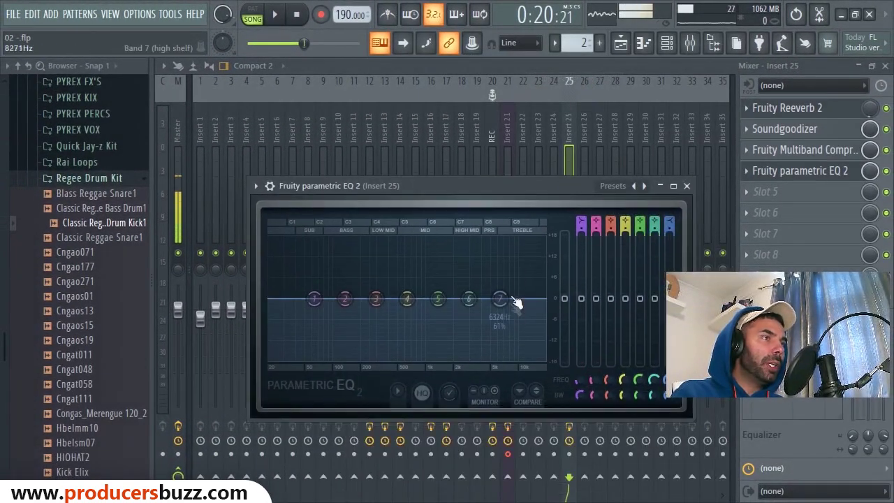
# - Raise EQ band 7 slightly, lift band 6 to 0.9 dB near 2936 Hz and dip band 4, listening to the vocal
pyautogui.moveTo(513, 299); pyautogui.dragTo(512, 291)
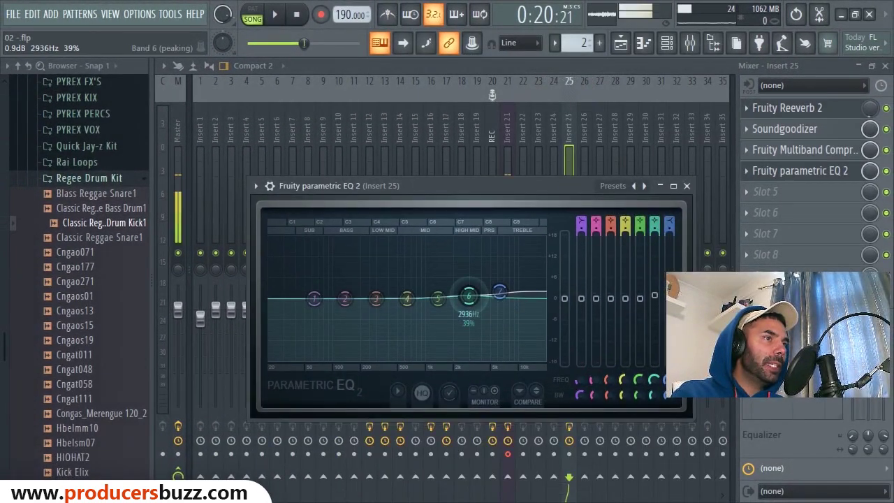
pyautogui.moveTo(438, 299); pyautogui.dragTo(406, 306)
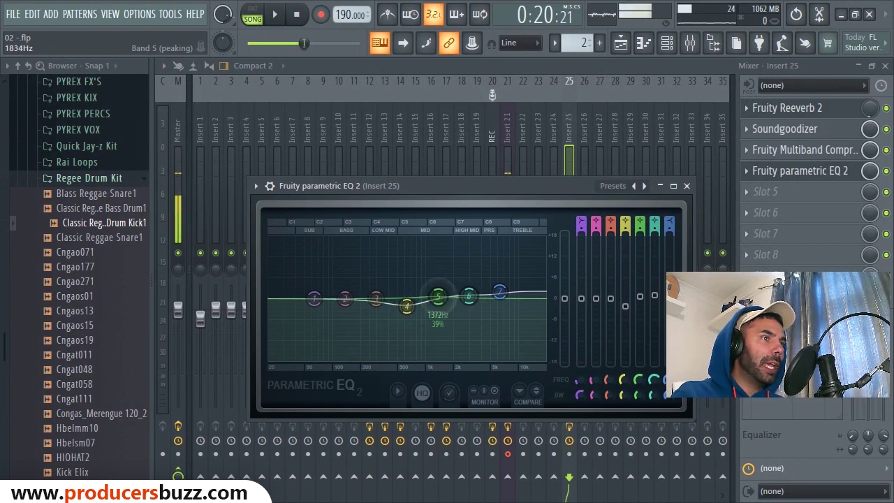
pyautogui.press('space')
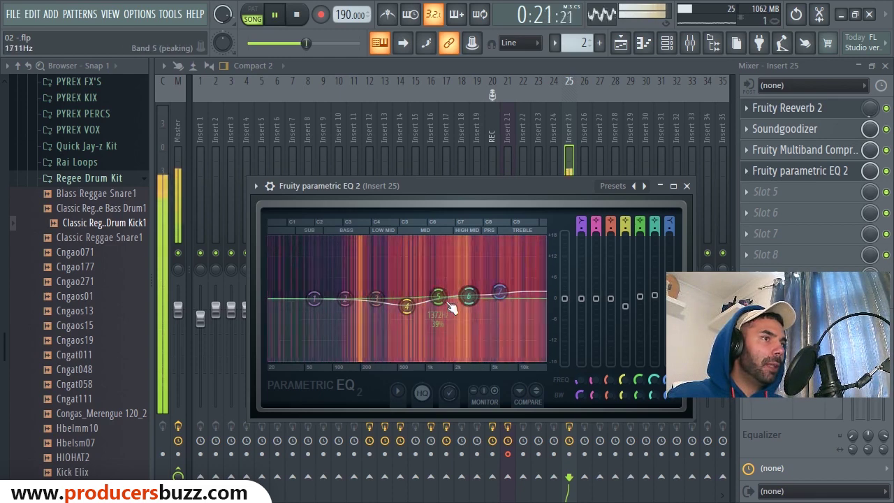
pyautogui.press('space')
# - Cut the lows with EQ bands 1 and 2, audition the vocal briefly, and close the equalizer
pyautogui.moveTo(345, 302)
pyautogui.mouseDown()
pyautogui.moveTo(311, 314)
pyautogui.moveTo(314, 321)
pyautogui.moveTo(345, 314)
pyautogui.mouseUp()
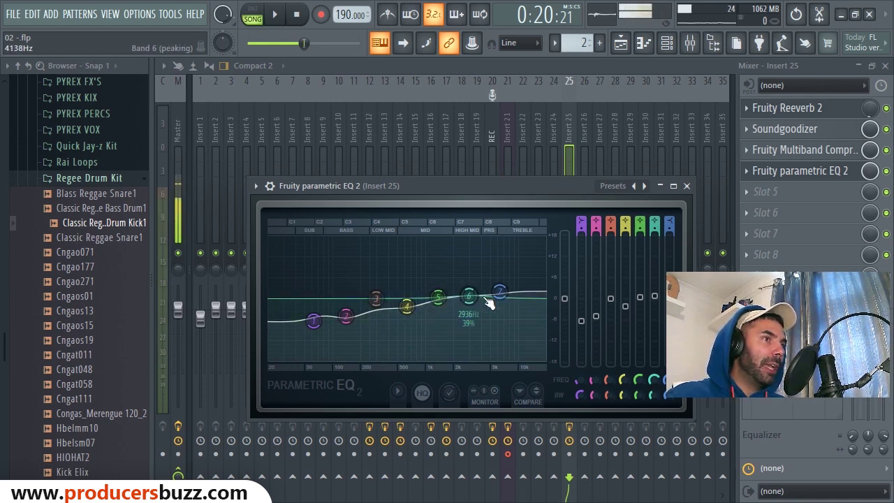
pyautogui.press('space')
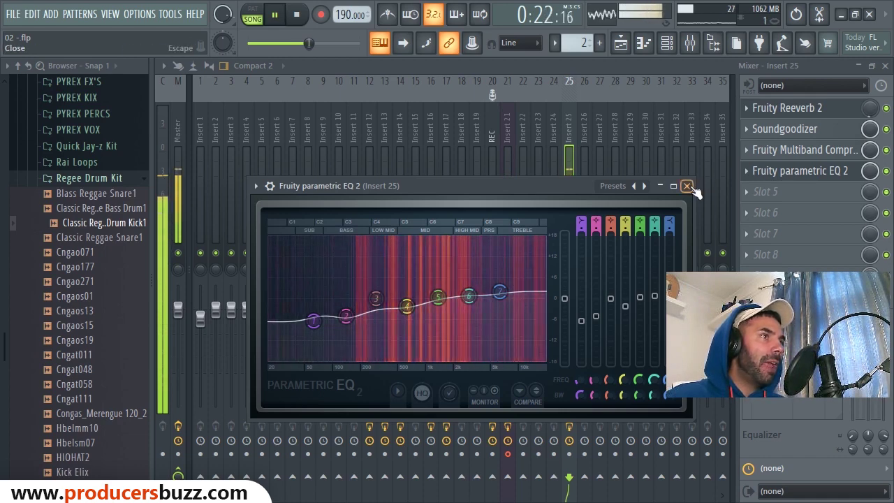
pyautogui.press('space')
# - Load Fruity Soft Clipper into the fifth effect slot of Insert 25 with its default settings and close it
pyautogui.click(765, 191)
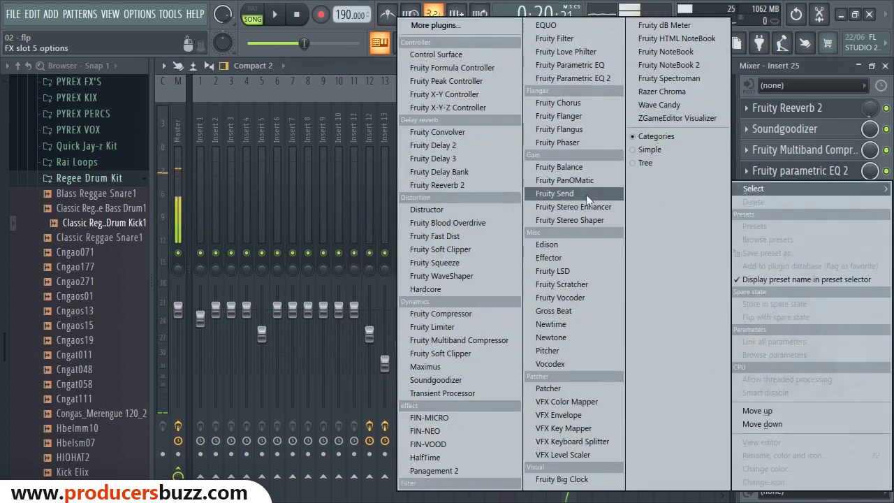
pyautogui.click(459, 250)
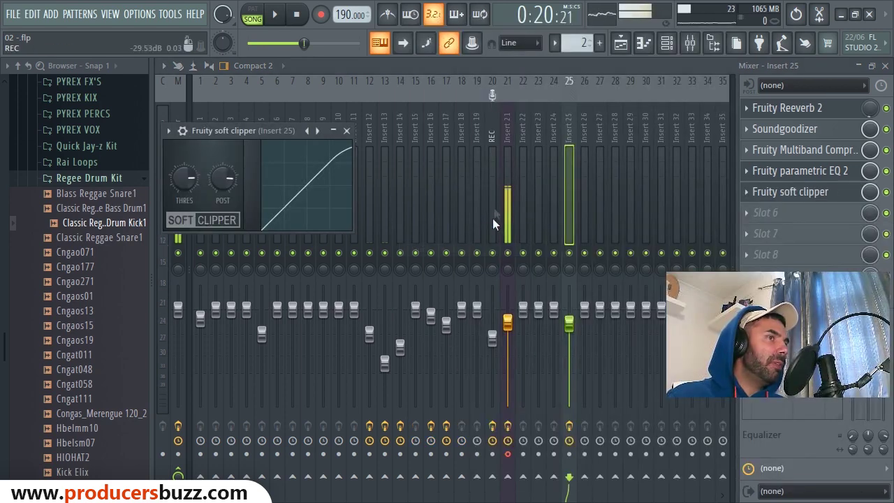
pyautogui.click(347, 131)
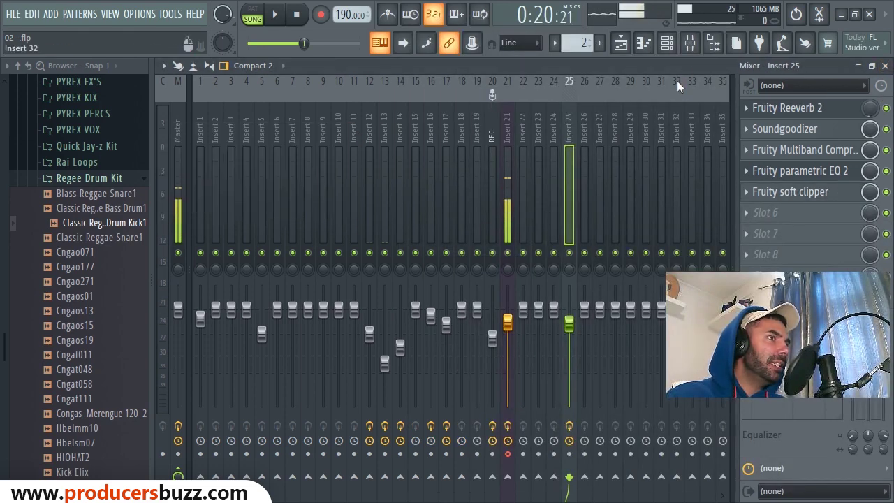
# - Play the vocal repeatedly to compare it with the soft clipper and parametric EQ bypassed and enabled
pyautogui.press('space')
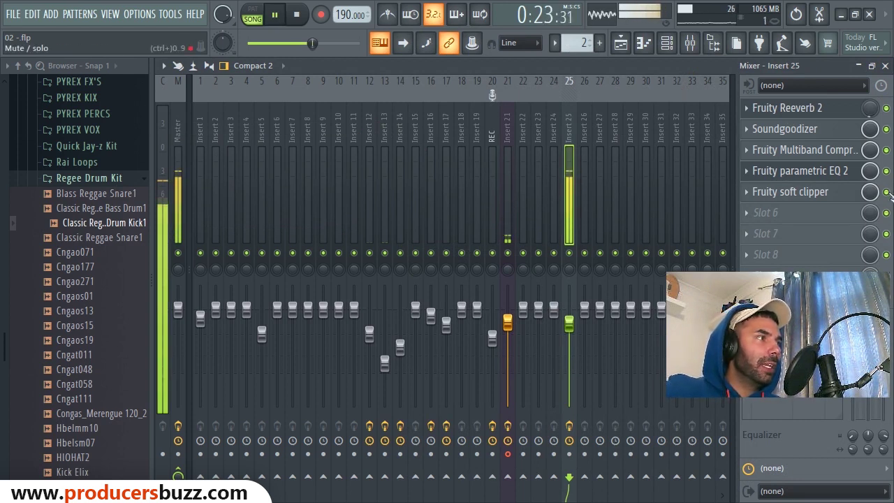
pyautogui.press('space')
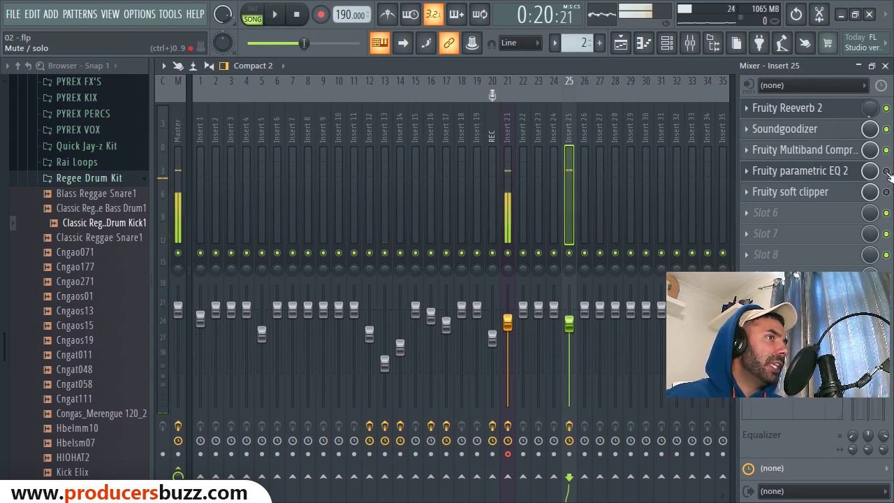
pyautogui.press('space')
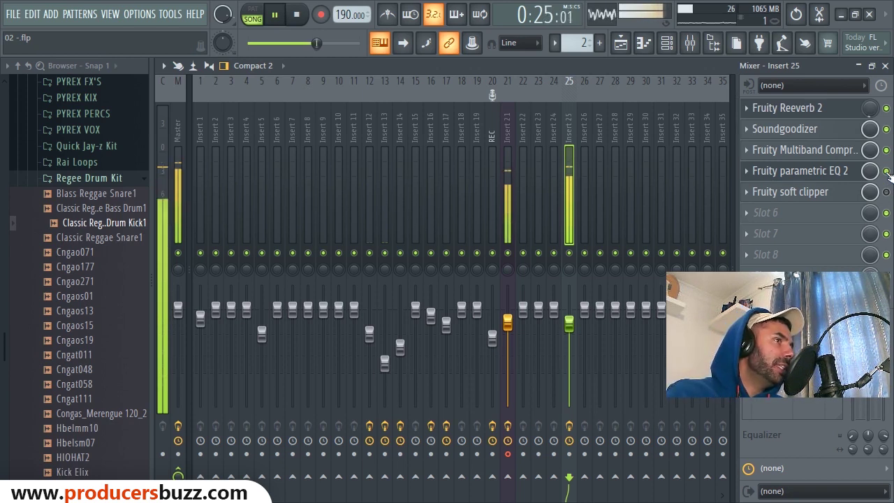
pyautogui.press('space')
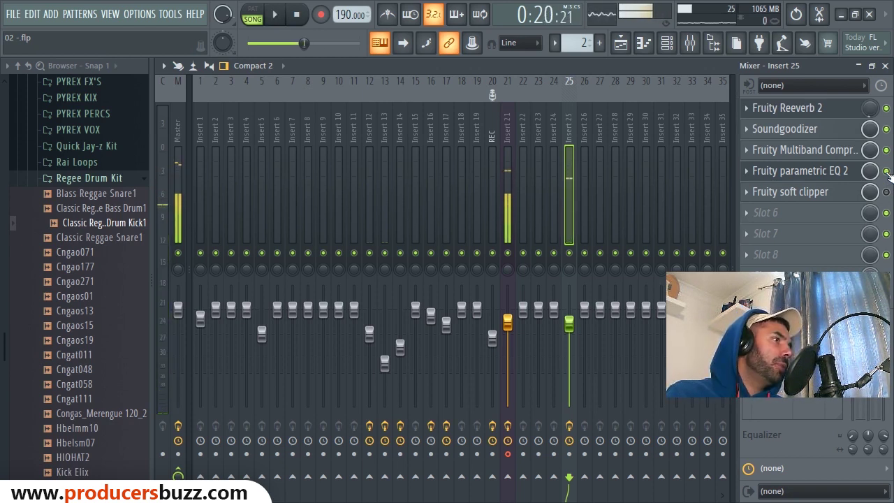
pyautogui.press('space')
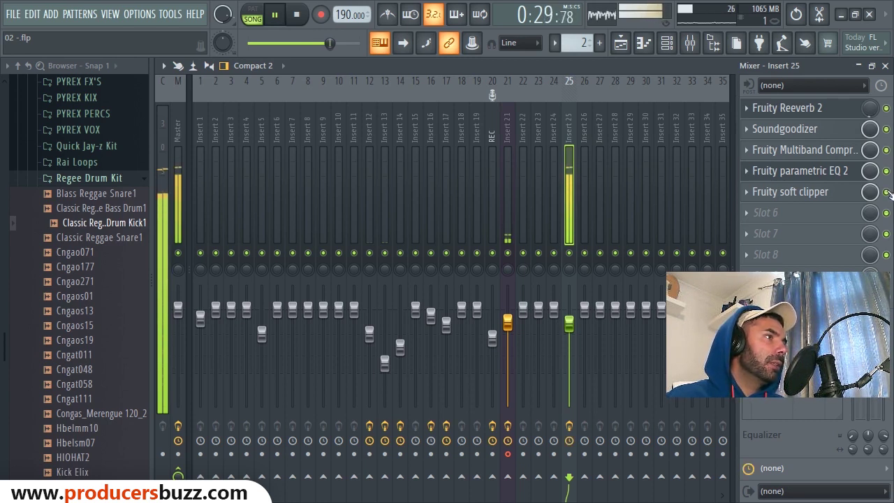
pyautogui.press('space')
# - Reopen Fruity Parametric EQ 2, lower band 6 slightly below 0 dB at about 3057 Hz while auditioning, and close it
pyautogui.click(799, 170)
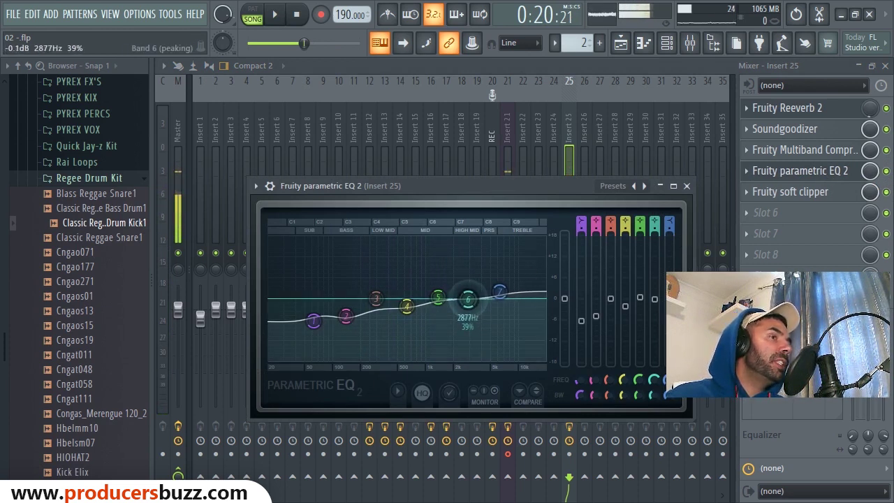
pyautogui.press('space')
pyautogui.moveTo(469, 300)
pyautogui.mouseDown()
pyautogui.moveTo(469, 308)
pyautogui.moveTo(470, 284)
pyautogui.moveTo(470, 318)
pyautogui.moveTo(470, 302)
pyautogui.mouseUp()
pyautogui.press('space')
pyautogui.press('space')
pyautogui.press('space')
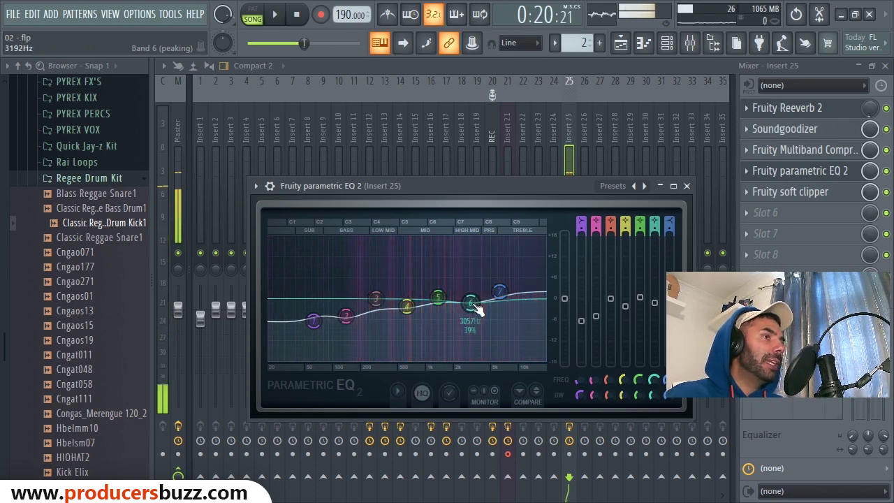
pyautogui.click(687, 186)
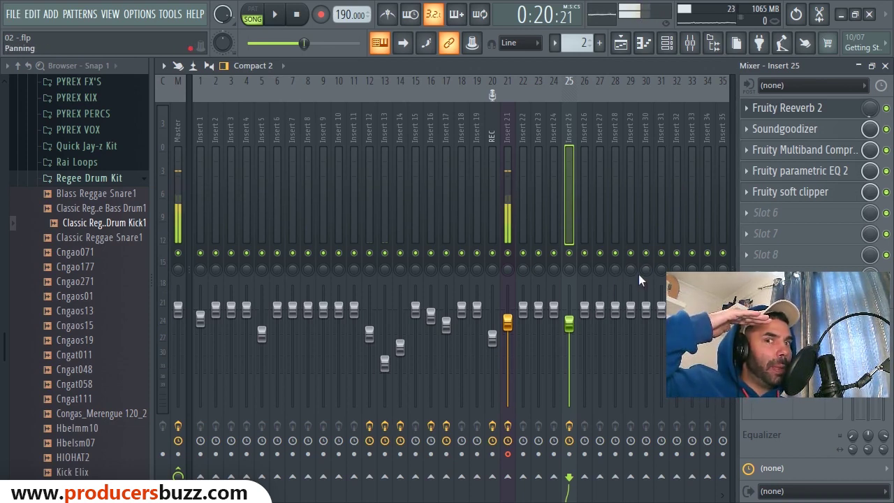
# - Load Fruity Delay 3 into the sixth effect slot of Insert 25 and play the vocal briefly through it
pyautogui.click(781, 213)
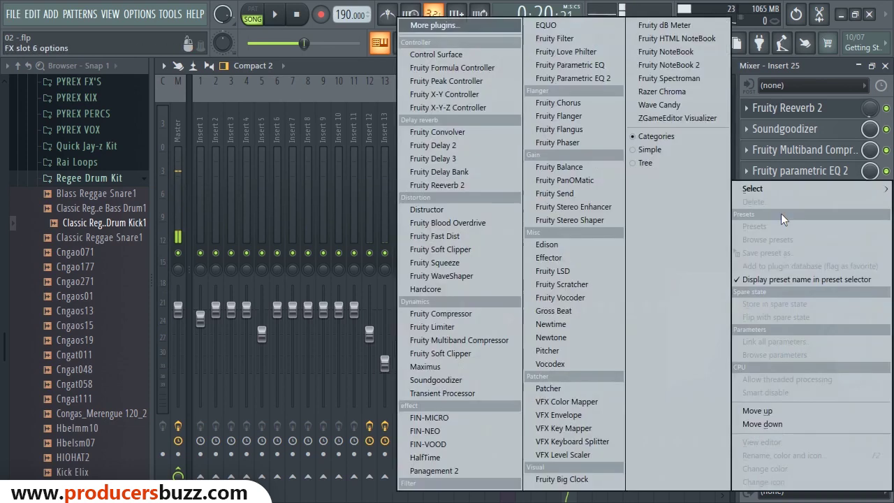
pyautogui.click(459, 162)
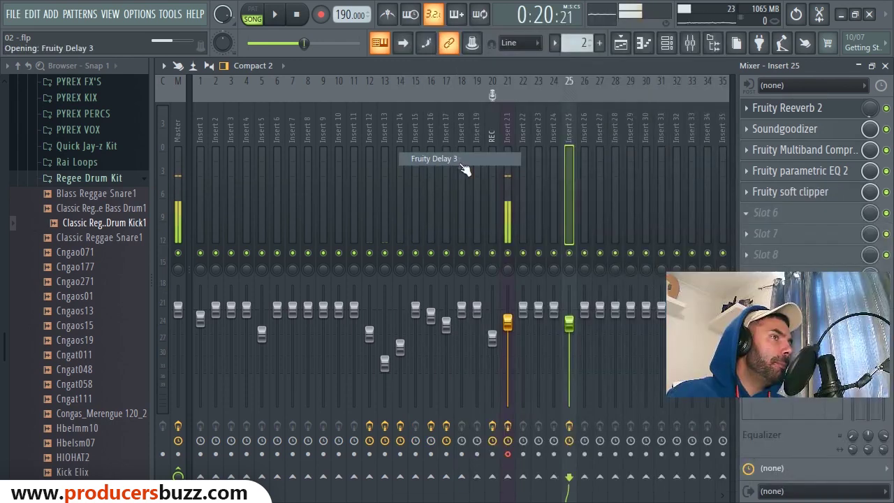
pyautogui.press('space')
pyautogui.press('space')
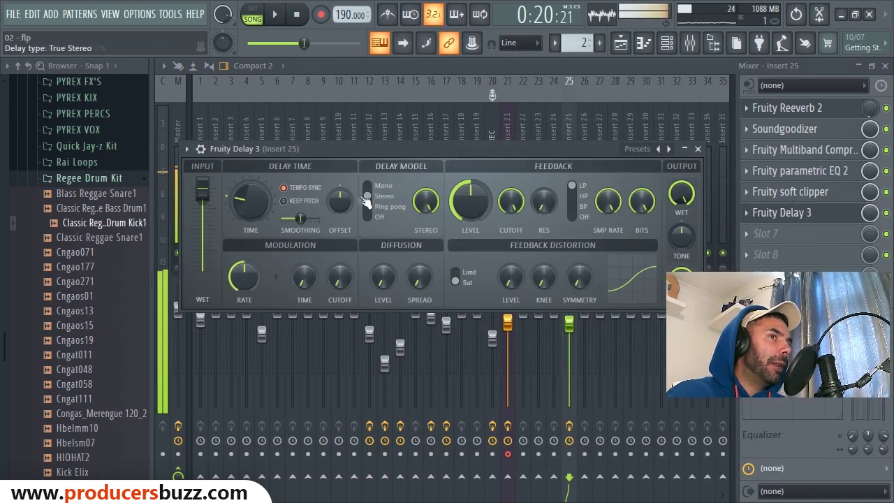
# - Set the delay time to 2:0 while auditioning the echo on the vocal
pyautogui.moveTo(250, 201); pyautogui.dragTo(250, 207)
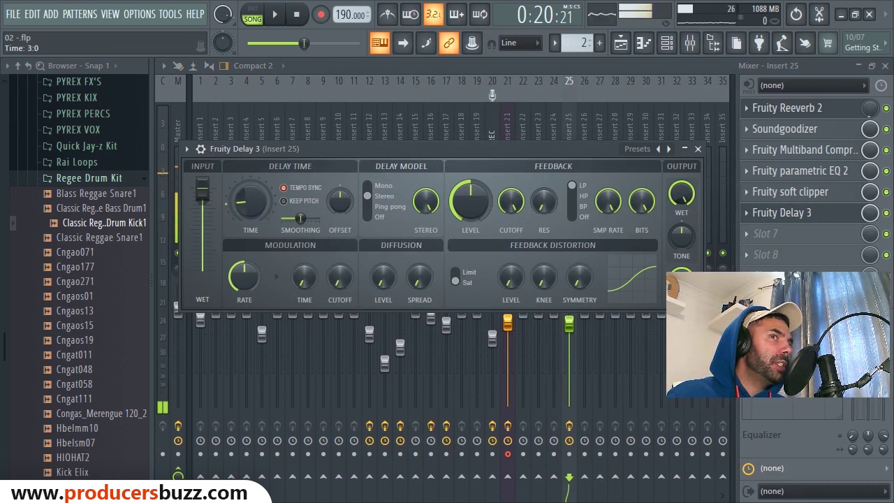
pyautogui.press('space')
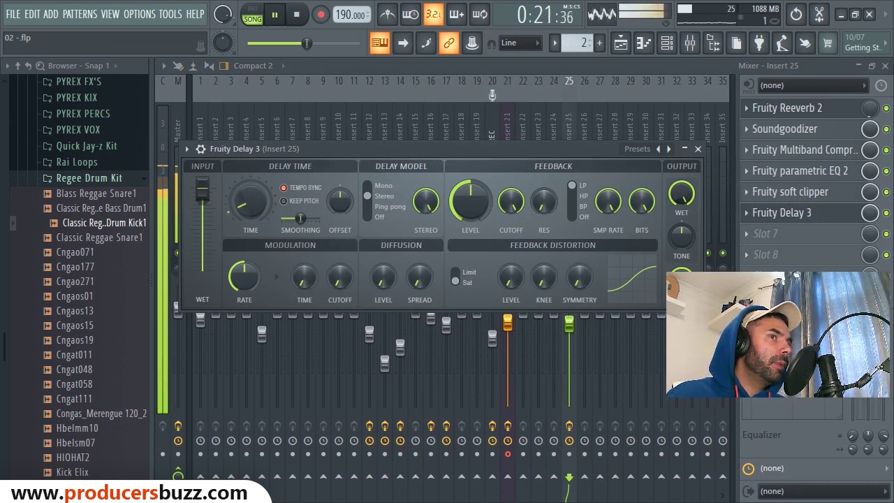
pyautogui.moveTo(250, 201); pyautogui.dragTo(251, 199)
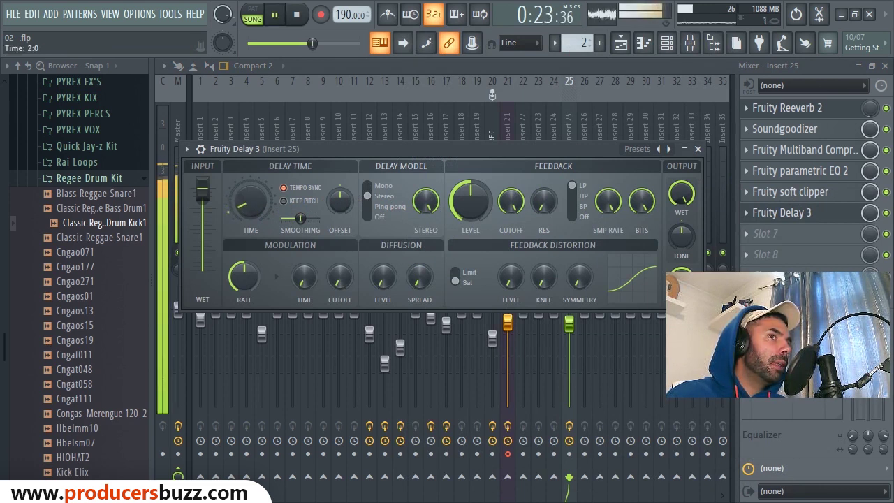
pyautogui.press('space')
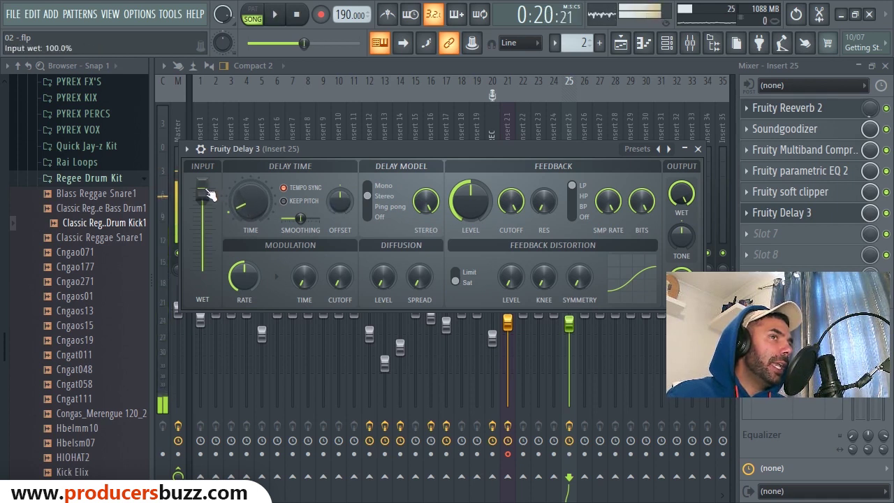
# - Lower the delay's input wet level to about 14% during playback
pyautogui.press('space')
pyautogui.moveTo(201, 189); pyautogui.dragTo(202, 263)
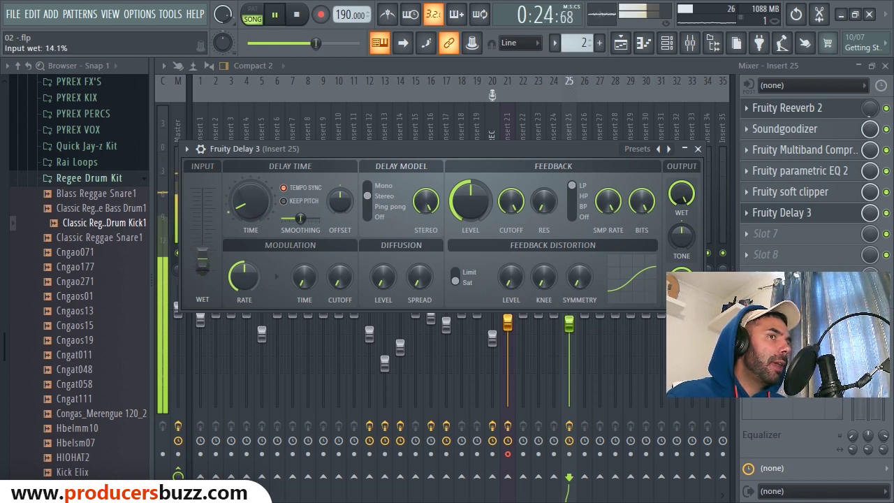
pyautogui.press('space')
# - Set the mix level of the Fruity Delay 3 slot to 25%, adjusting it in stages while listening
pyautogui.moveTo(870, 212); pyautogui.dragTo(869, 239)
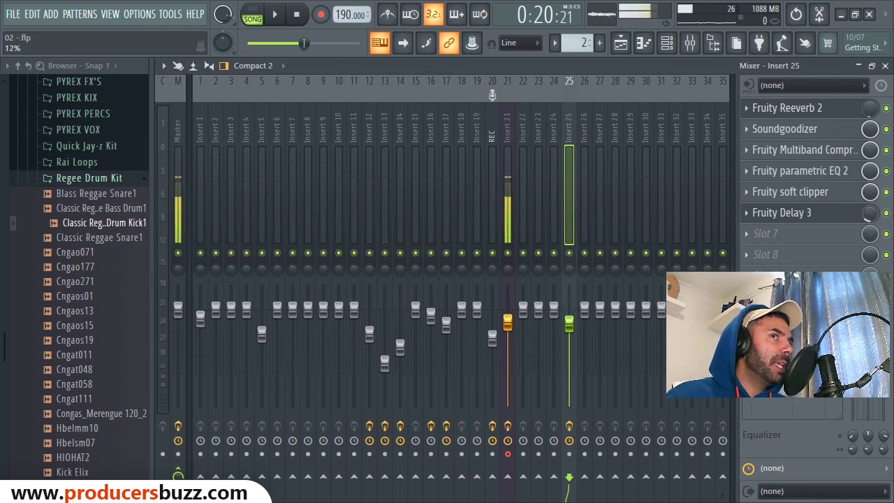
pyautogui.press('space')
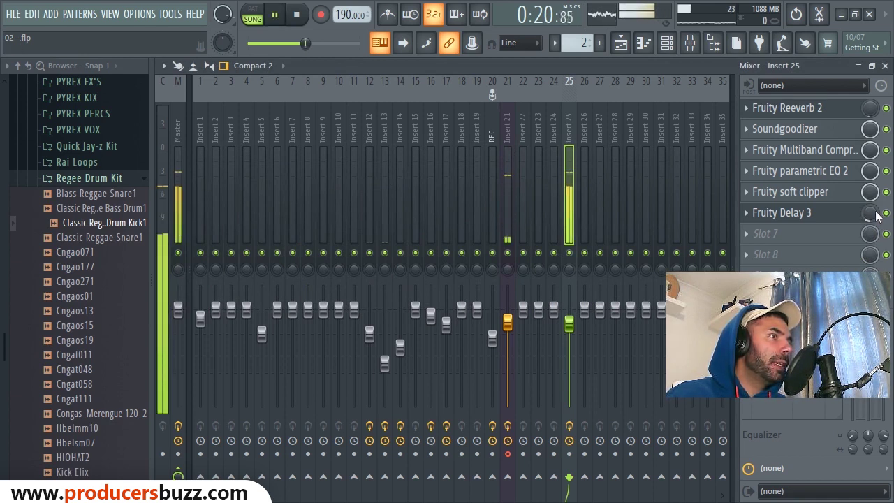
pyautogui.moveTo(873, 213); pyautogui.dragTo(873, 210)
pyautogui.press('space')
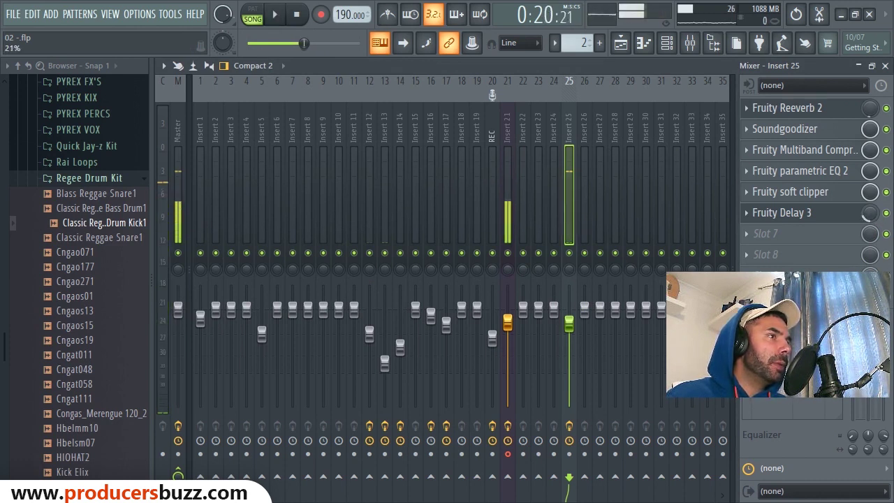
pyautogui.press('space')
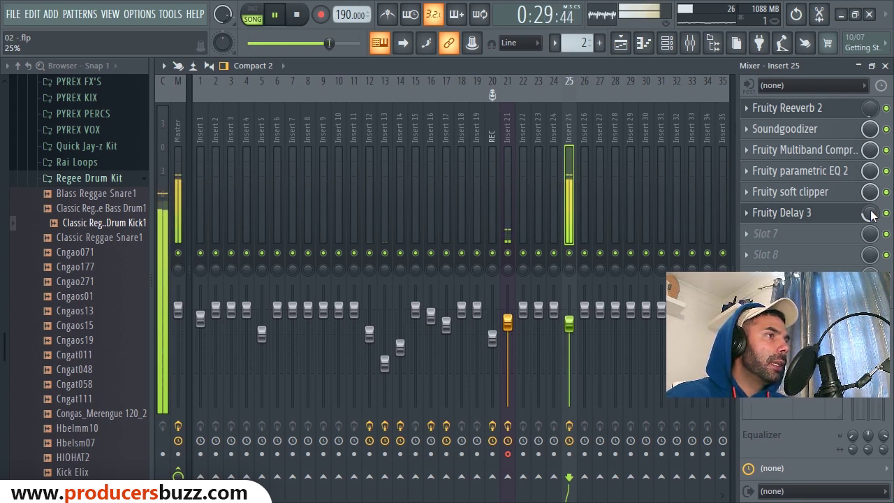
pyautogui.press('space')
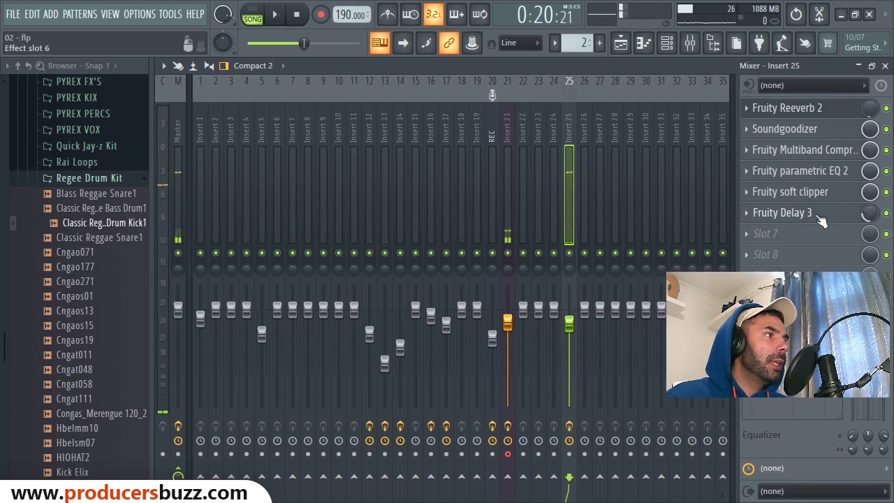
# - Reopen Fruity Delay 3 and apply its Stereoized preset
pyautogui.click(816, 215)
pyautogui.click(186, 150)
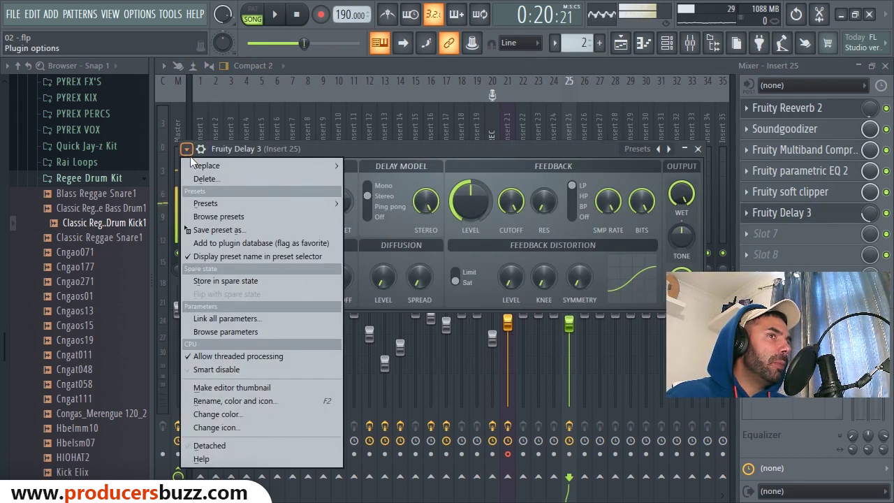
pyautogui.moveTo(217, 203)
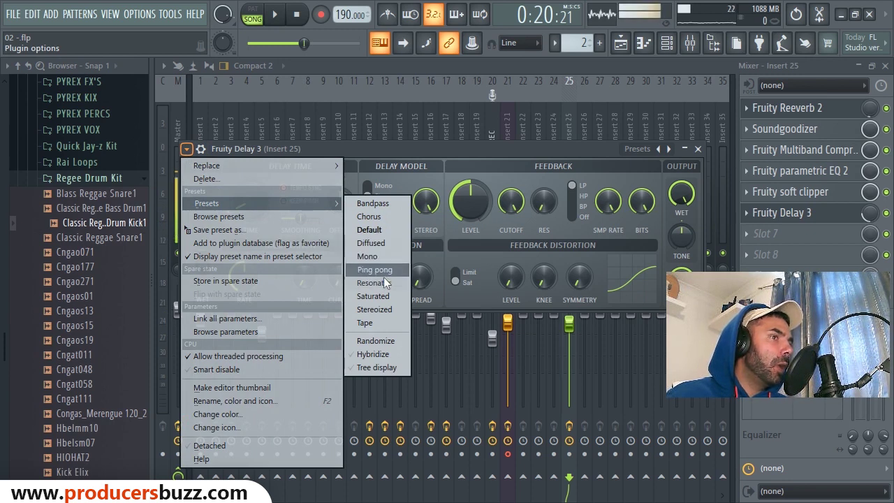
pyautogui.click(386, 309)
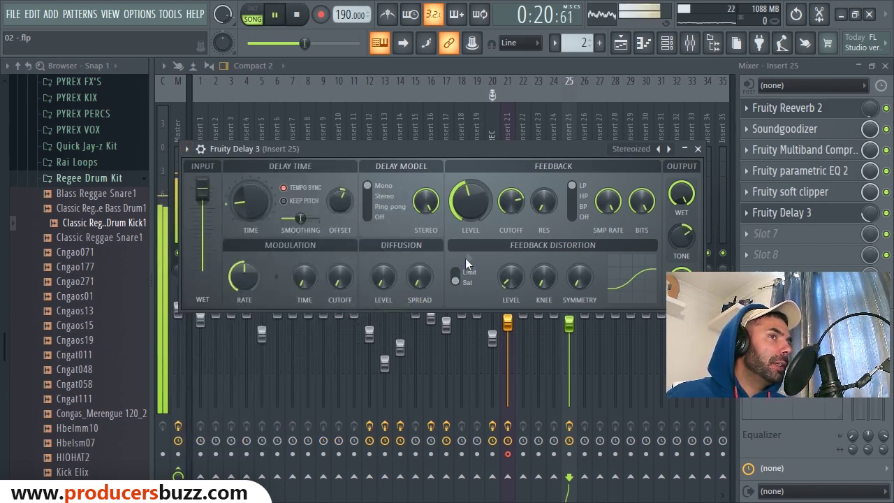
# - Lower the Stereoized delay's input wet level to about 6.6% while auditioning the vocal, and close the plugin
pyautogui.moveTo(202, 190); pyautogui.dragTo(202, 260)
pyautogui.moveTo(202, 260)
pyautogui.mouseDown()
pyautogui.moveTo(202, 227)
pyautogui.moveTo(202, 270)
pyautogui.mouseUp()
pyautogui.press('space')
pyautogui.press('space')
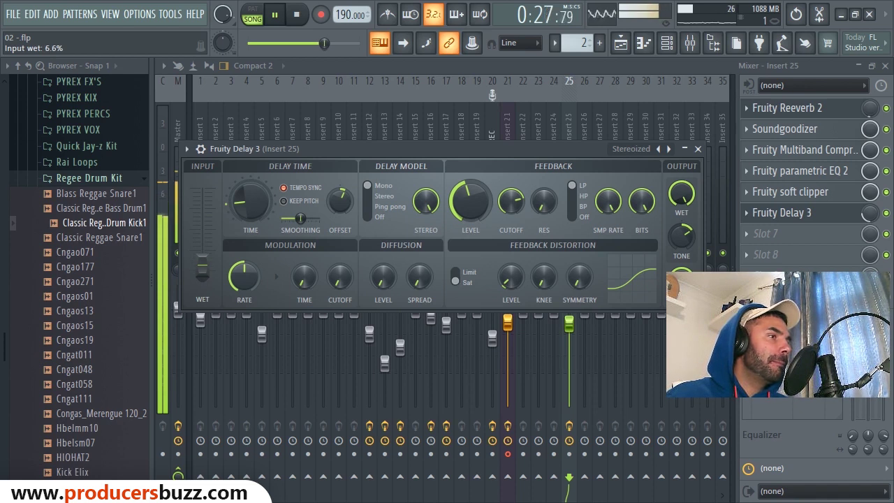
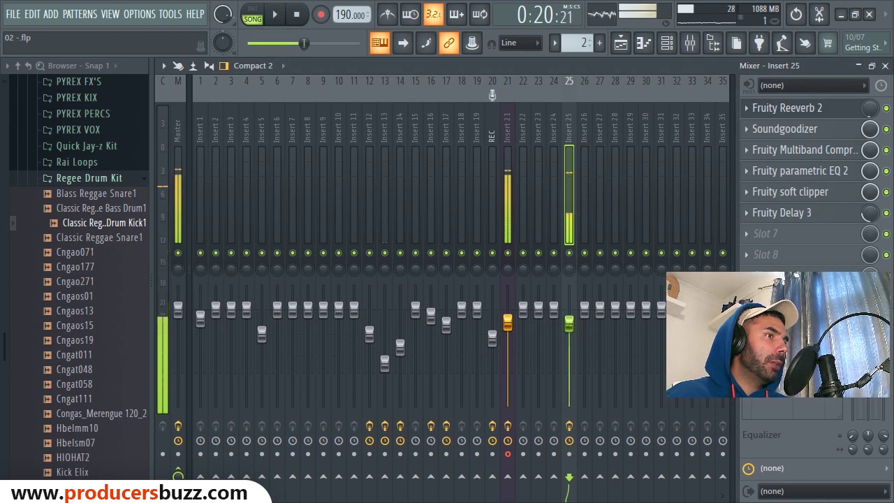
# - Lower the volume fader of Insert 25
pyautogui.scroll(-8, 579, 326)
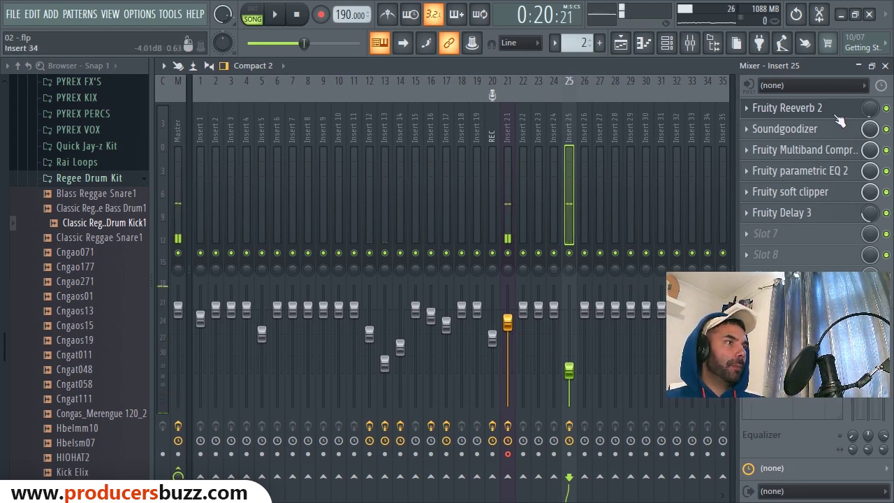
# - Return to the playlist, unsolo the recorded vocal's REC track so the beat plays too, and start playback
pyautogui.click(885, 65)
pyautogui.click(487, 101)
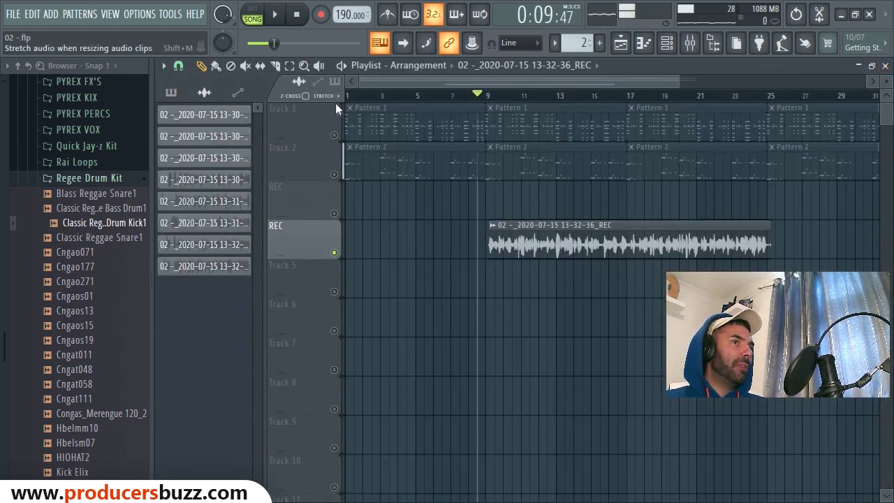
pyautogui.rightClick(334, 252)
pyautogui.press('space')
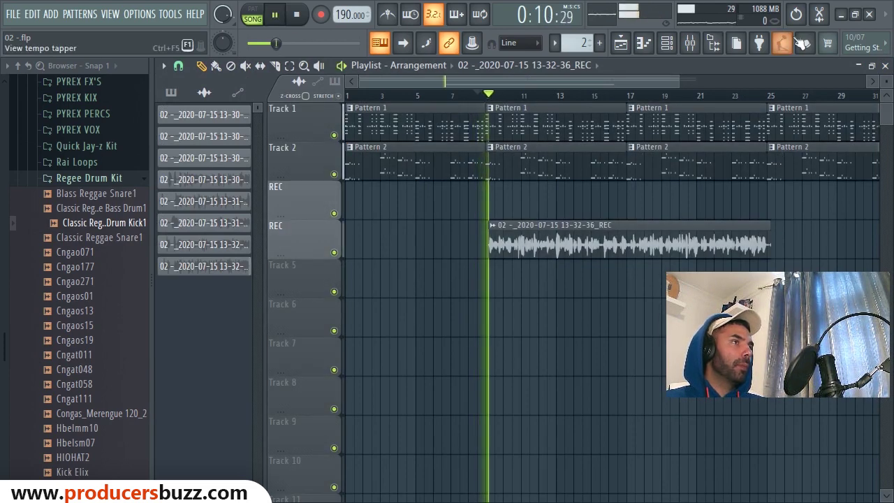
# - Raise the Insert 25 volume fader to about -9.4 dB in the mixer while listening against the beat, and stop playback
pyautogui.click(690, 42)
pyautogui.moveTo(571, 370); pyautogui.dragTo(571, 348)
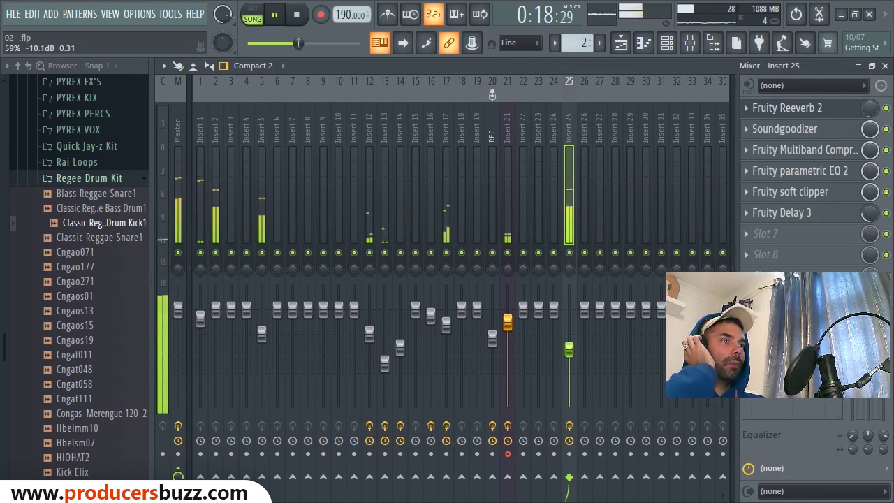
pyautogui.moveTo(573, 357); pyautogui.dragTo(573, 353)
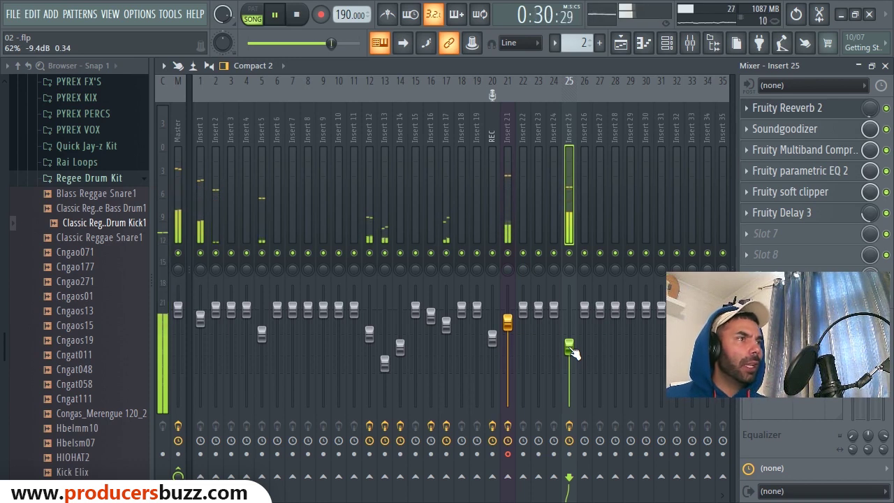
pyautogui.press('space')
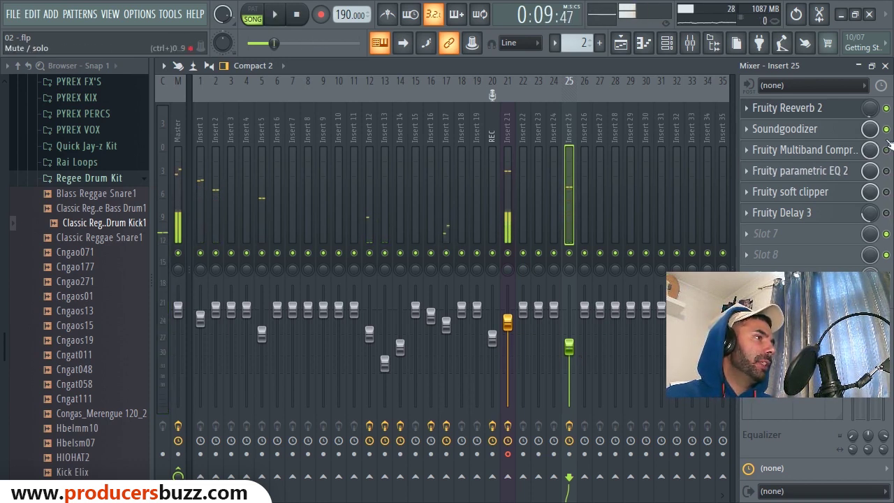
# - Compare the vocal with Insert 25's effects bypassed and re-enabled, playing the song each time
pyautogui.click(886, 108)
pyautogui.press('space')
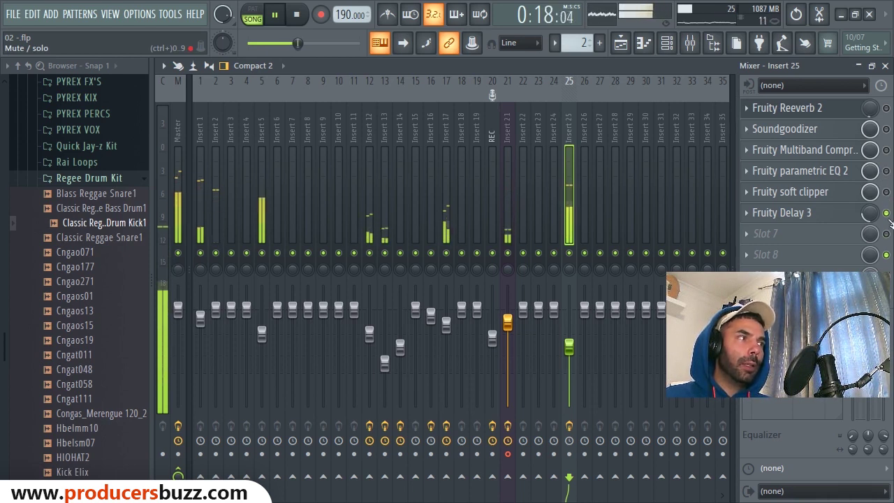
pyautogui.press('space')
pyautogui.click(886, 192)
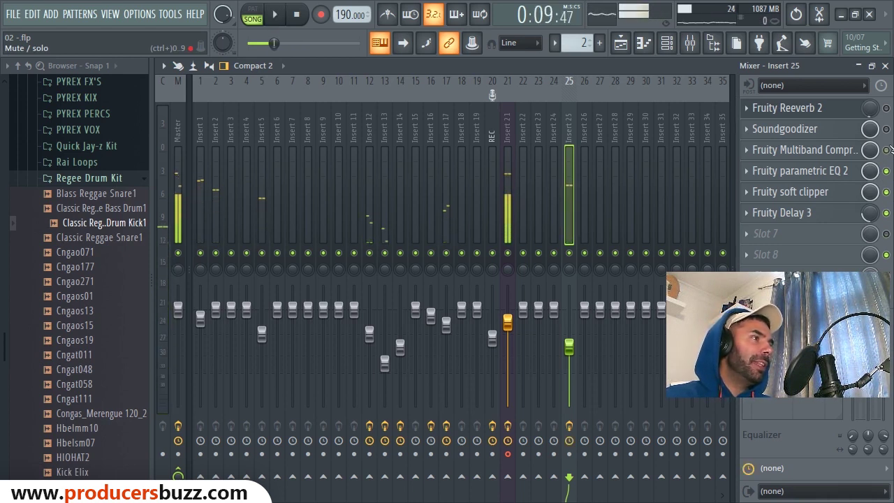
pyautogui.click(886, 108)
pyautogui.press('space')
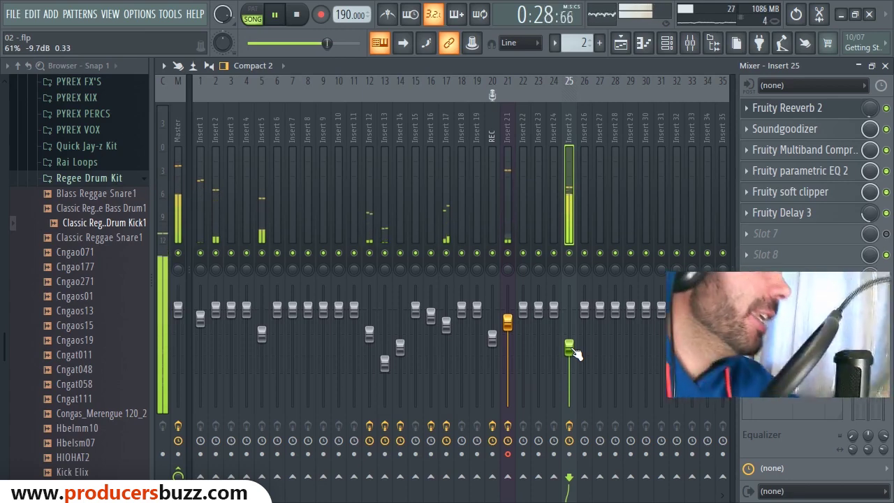
pyautogui.click(300, 18)
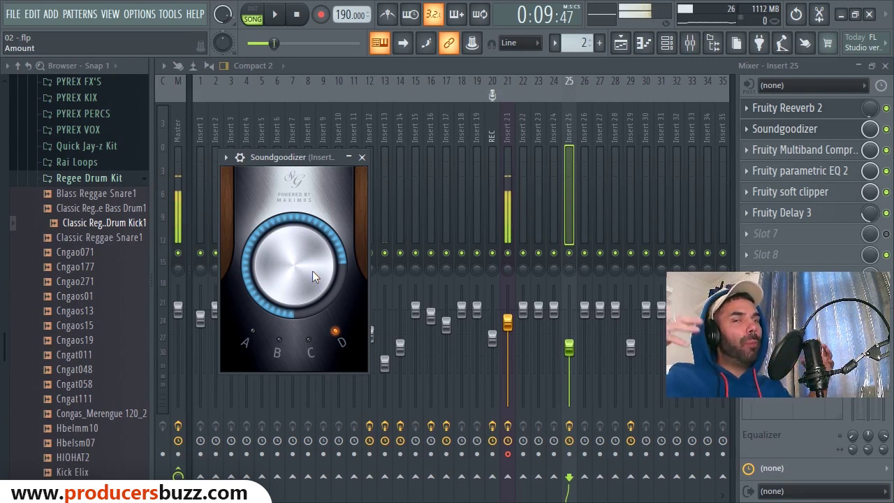
# - Compare Soundgoodizer modes C and D by switching between them and auditioning the vocal
pyautogui.click(308, 341)
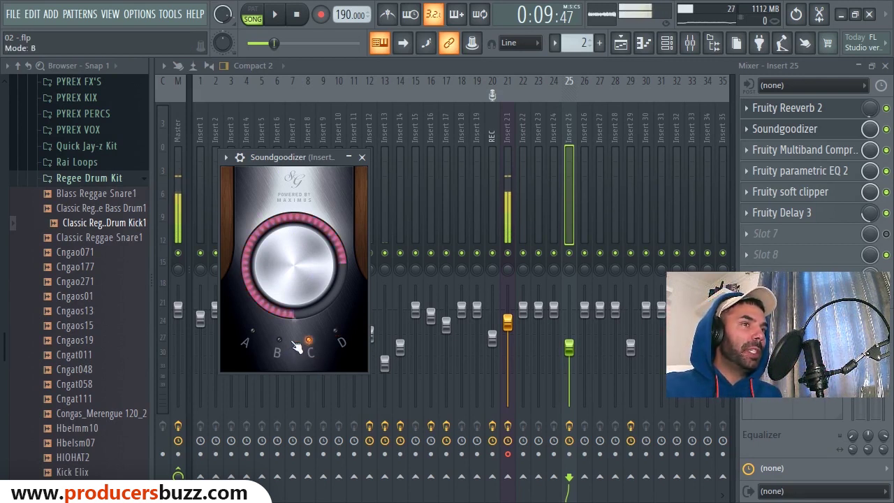
pyautogui.click(340, 338)
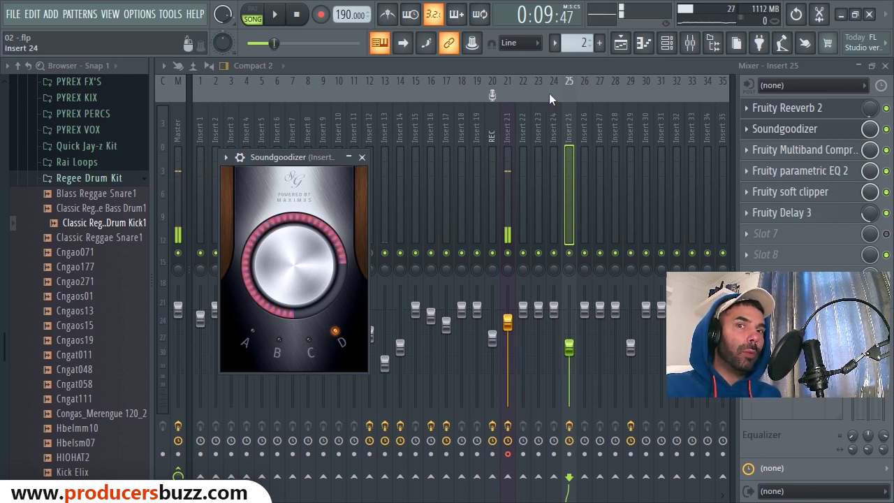
pyautogui.press('space')
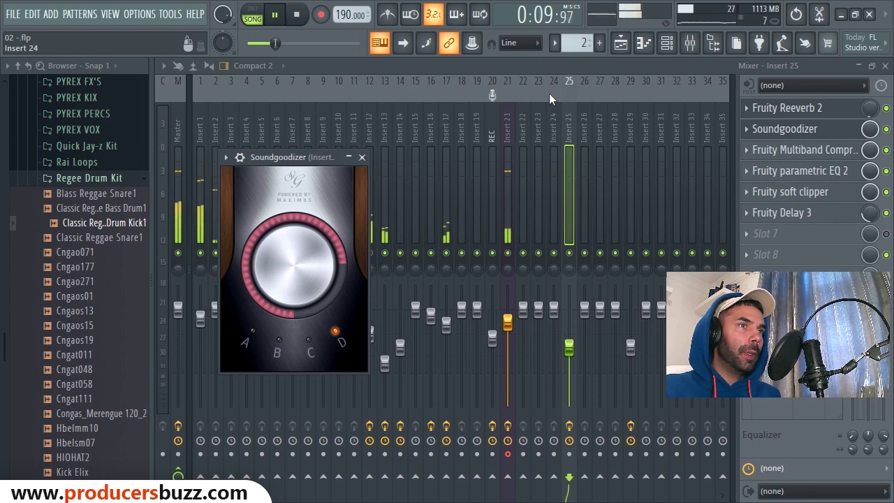
pyautogui.press('space')
pyautogui.click(312, 348)
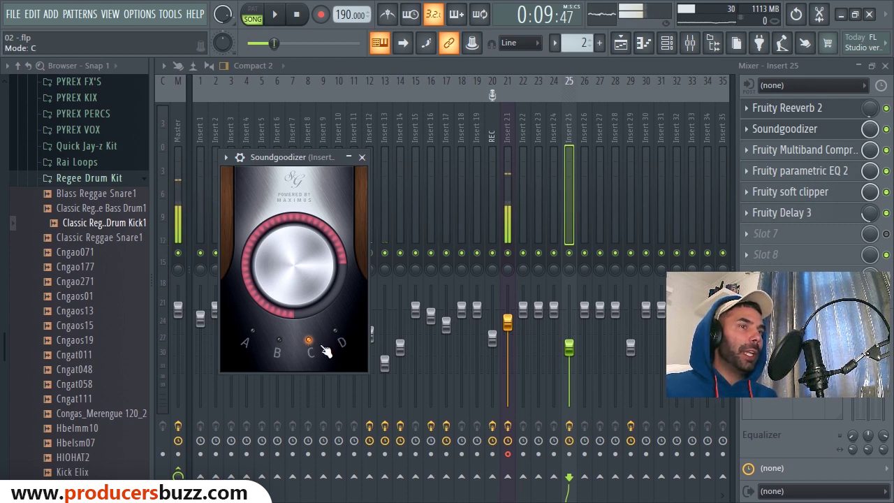
pyautogui.press('space')
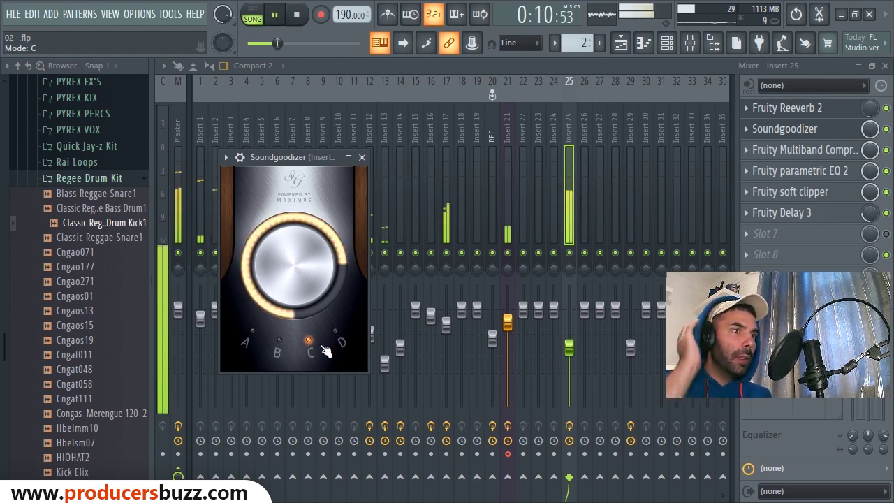
pyautogui.click(338, 337)
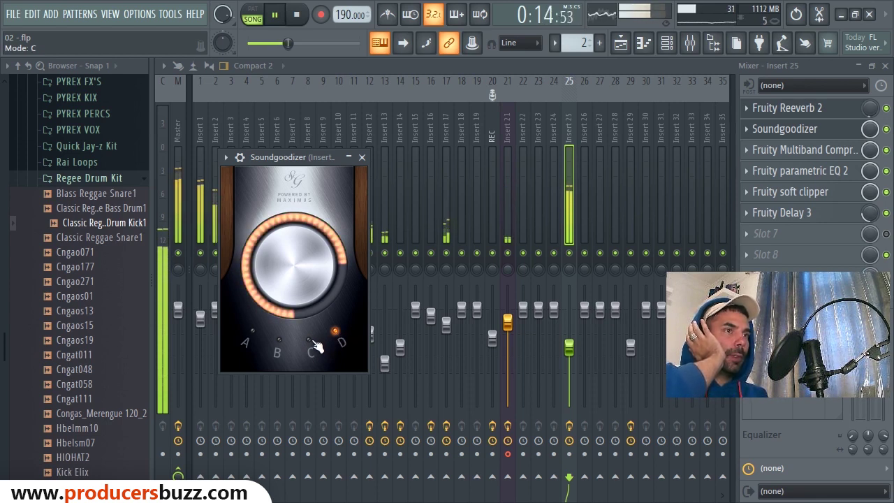
pyautogui.click(311, 343)
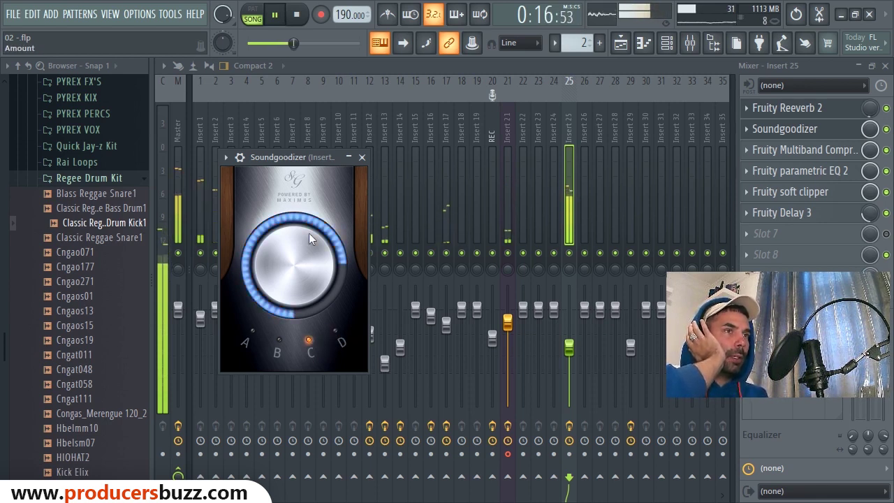
pyautogui.click(335, 332)
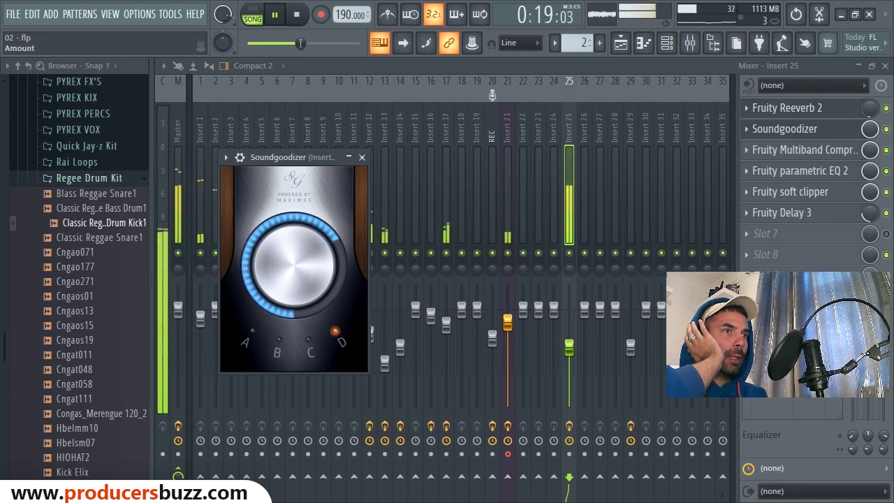
# - Set Soundgoodizer to mode C, lower its amount to about halfway while listening, and close the plugin
pyautogui.click(315, 347)
pyautogui.moveTo(313, 227); pyautogui.dragTo(307, 239)
pyautogui.press('space')
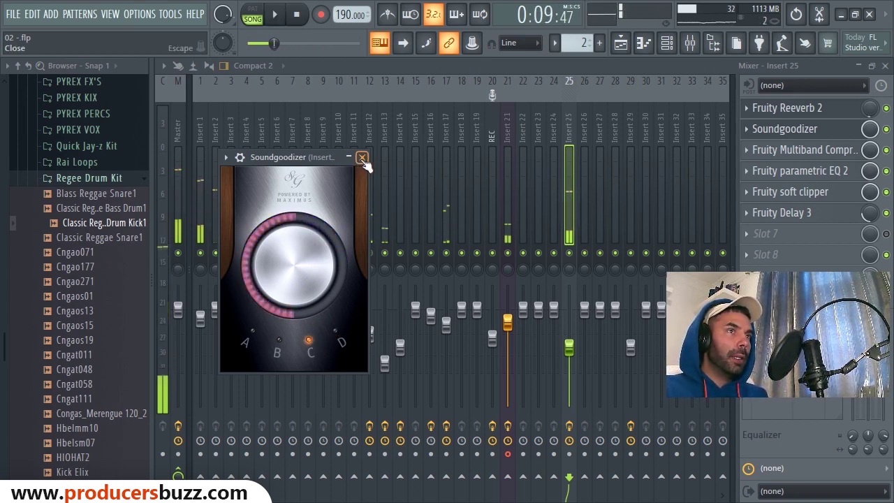
pyautogui.click(362, 158)
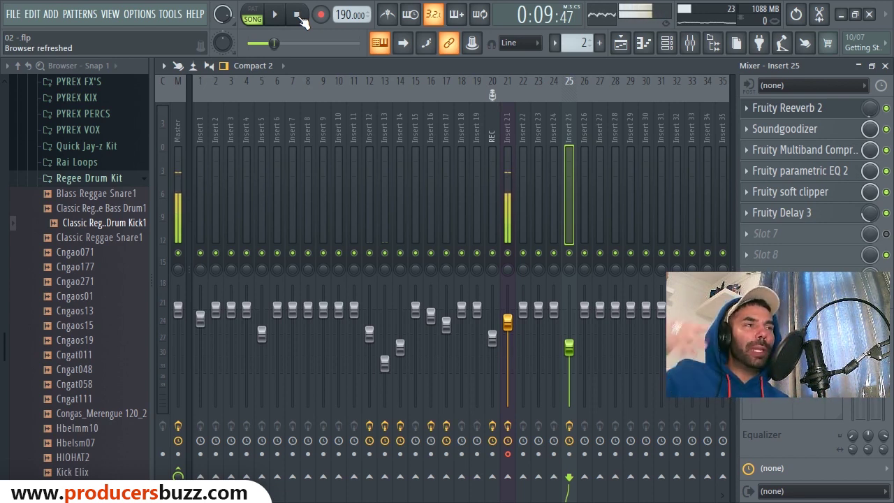
# - Save the Insert 25 mixer track state to the Desktop as "clean rap vocals"
pyautogui.rightClick(563, 116)
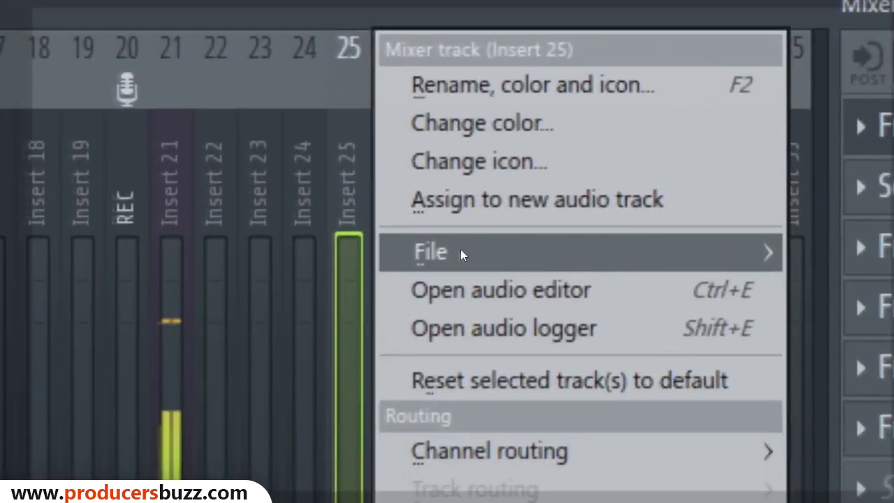
pyautogui.moveTo(609, 151)
pyautogui.click(527, 252)
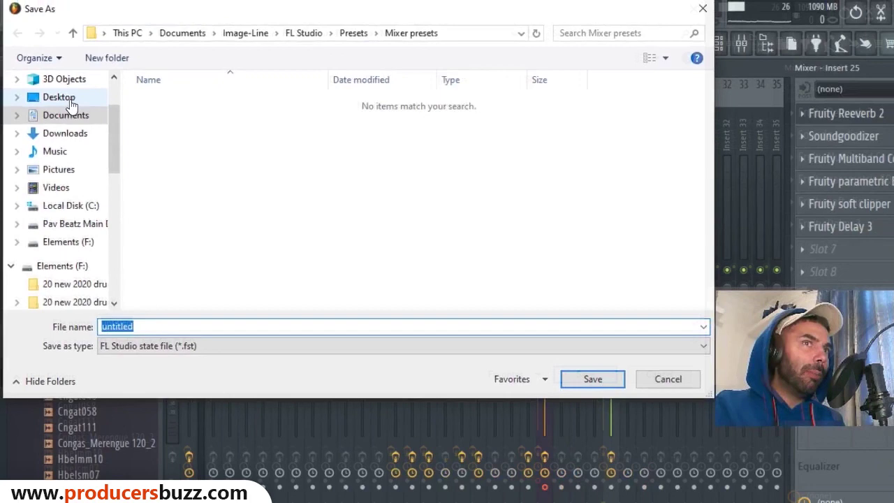
pyautogui.click(70, 102)
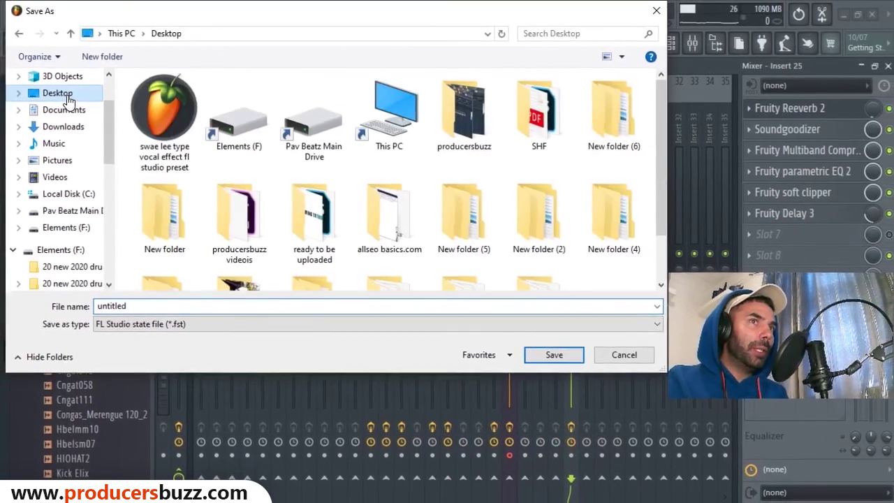
pyautogui.doubleClick(169, 307)
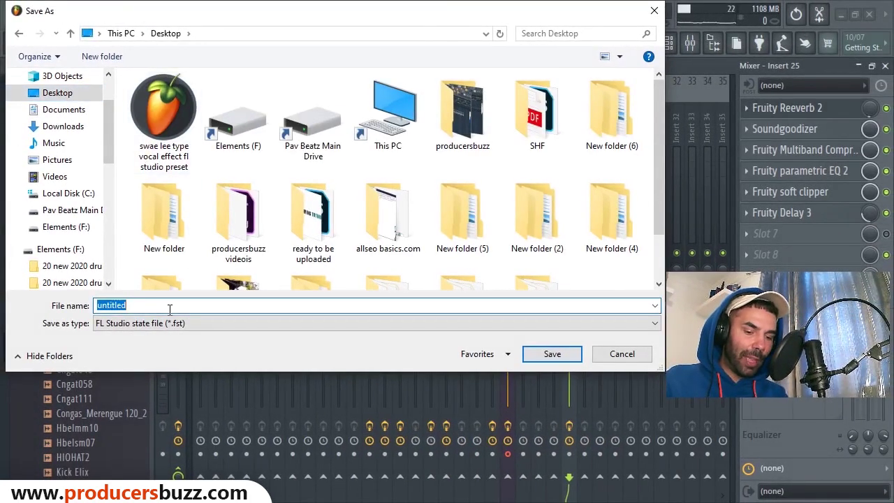
pyautogui.write('clean rap vocals')
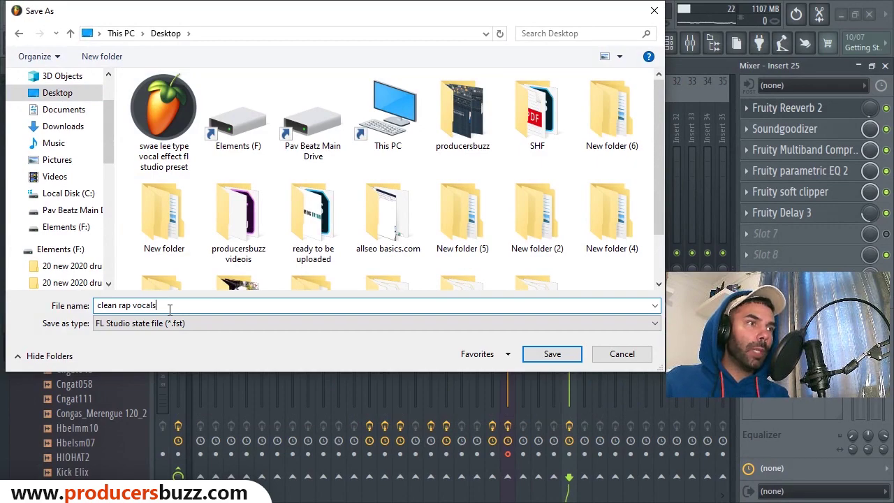
pyautogui.press('Return')
# - Load the "clean rap vocals" mixer track state from the Desktop onto the empty Insert 29
pyautogui.click(584, 126)
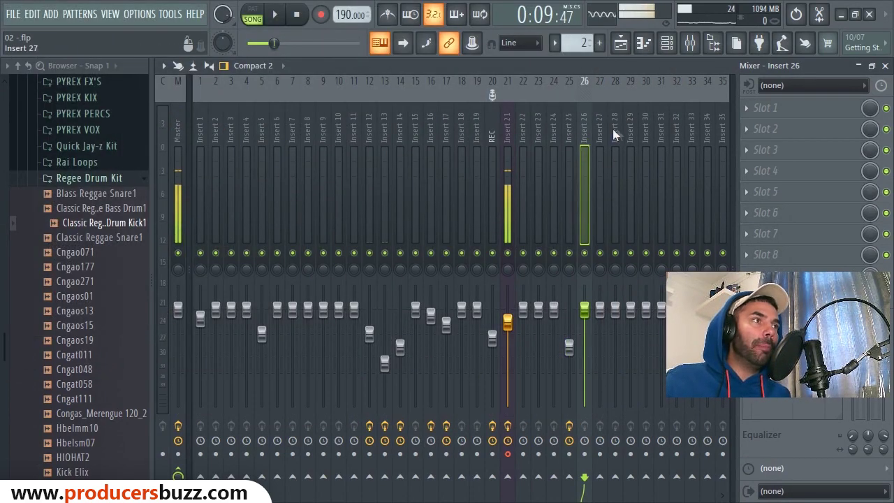
pyautogui.click(691, 131)
pyautogui.click(645, 129)
pyautogui.click(629, 128)
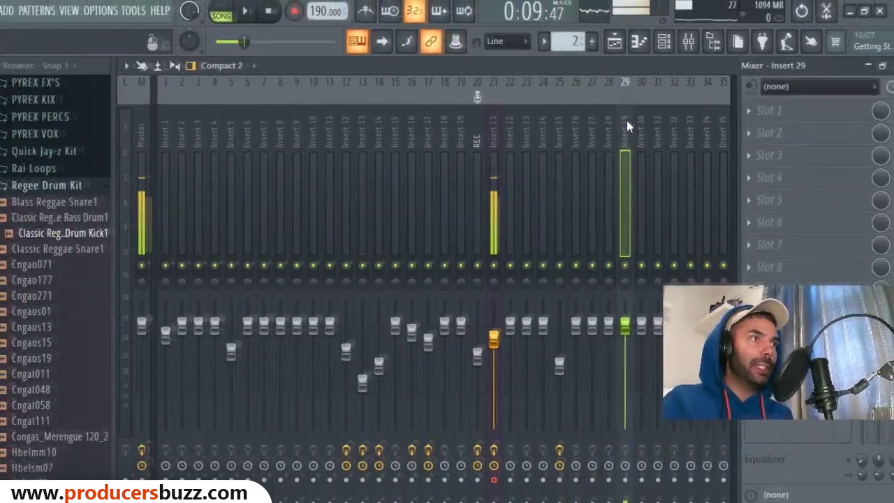
pyautogui.rightClick(631, 118)
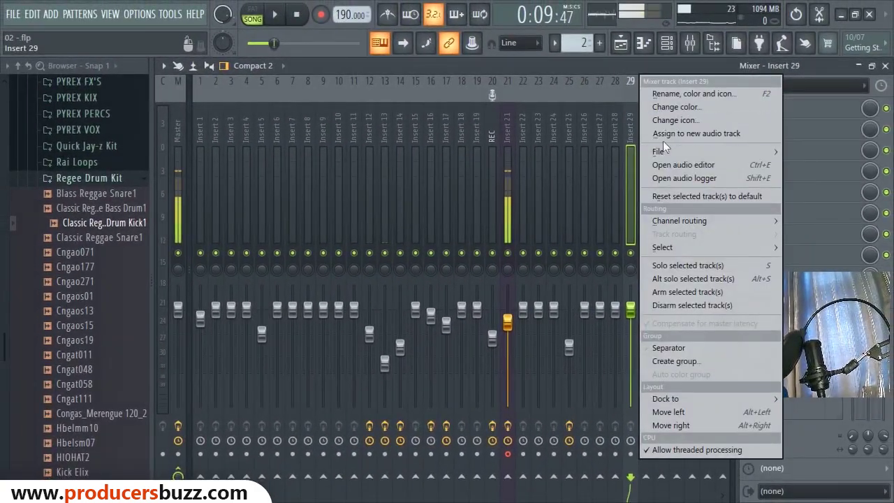
pyautogui.moveTo(663, 152)
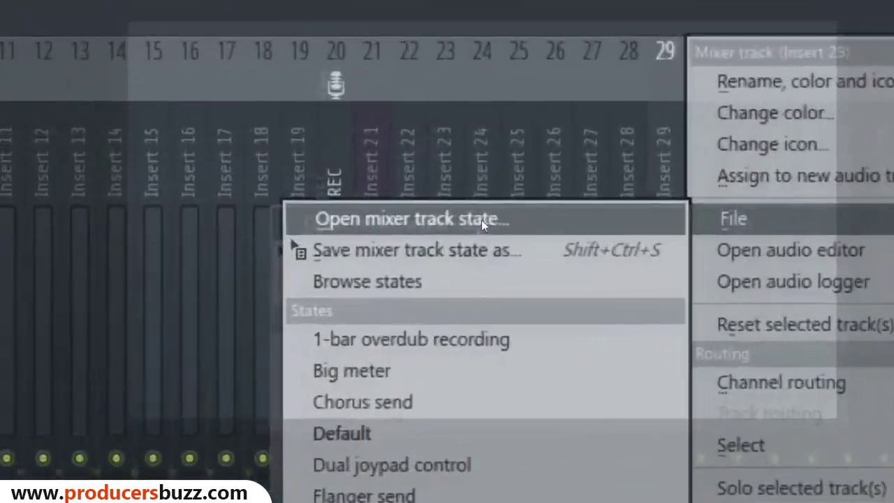
pyautogui.click(403, 185)
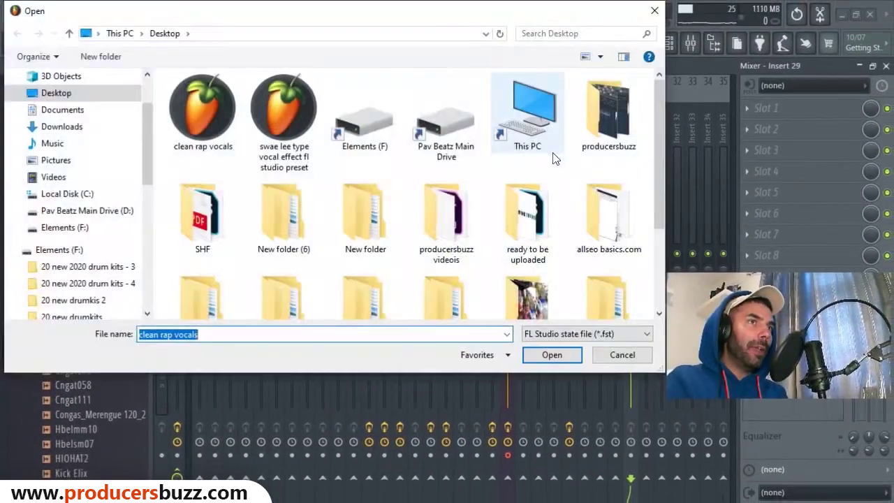
pyautogui.doubleClick(215, 112)
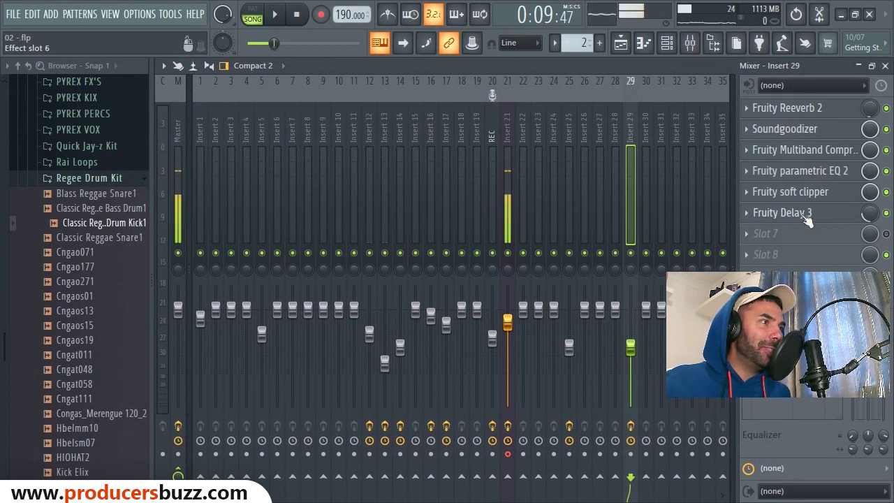
pyautogui.click(644, 140)
pyautogui.click(632, 139)
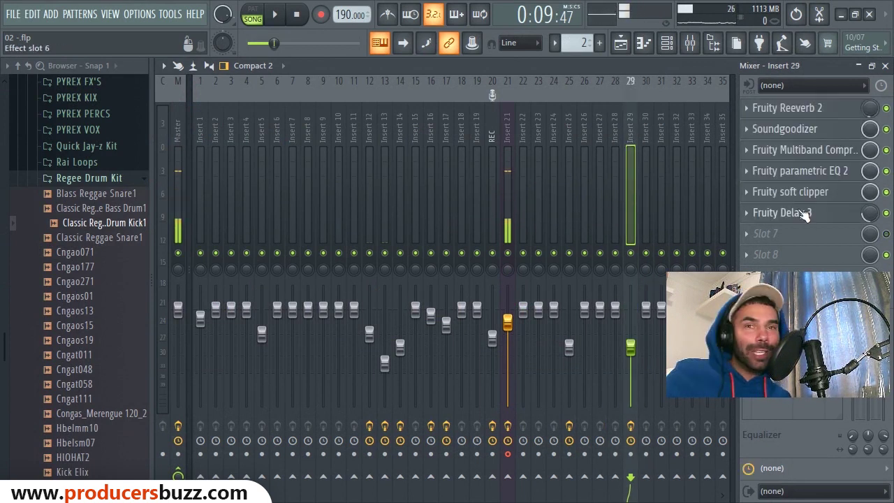